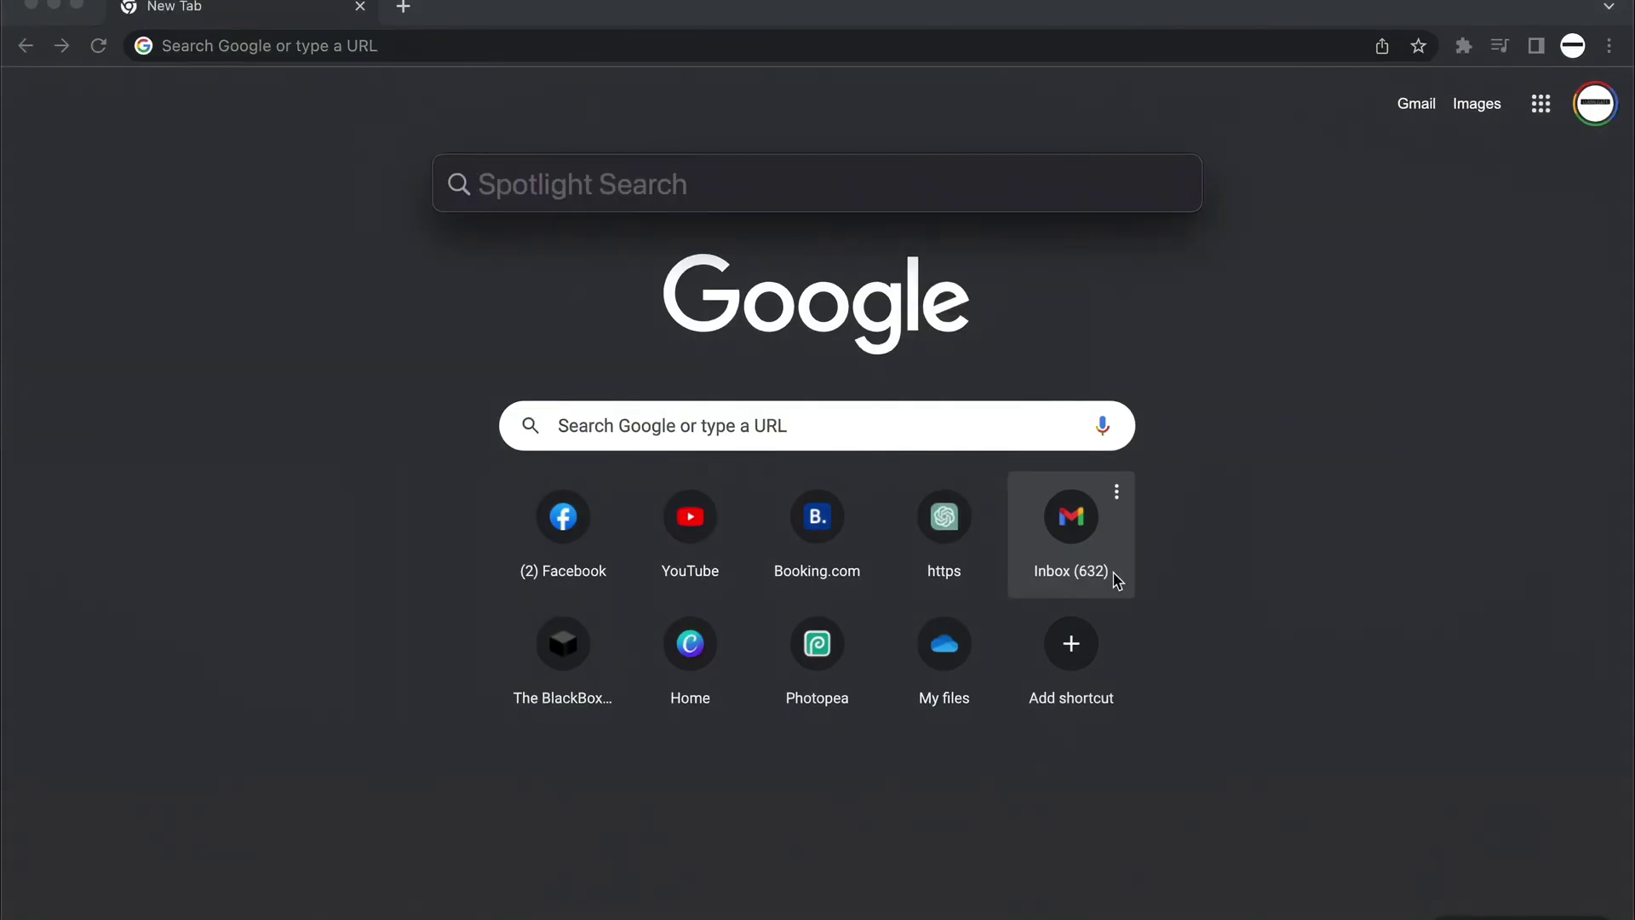
Step: Launch MLV App from Spotlight by searching 'ml'
text(lms)
key(BackSpace)
key(BackSpace)
key(BackSpace)
text(ml)
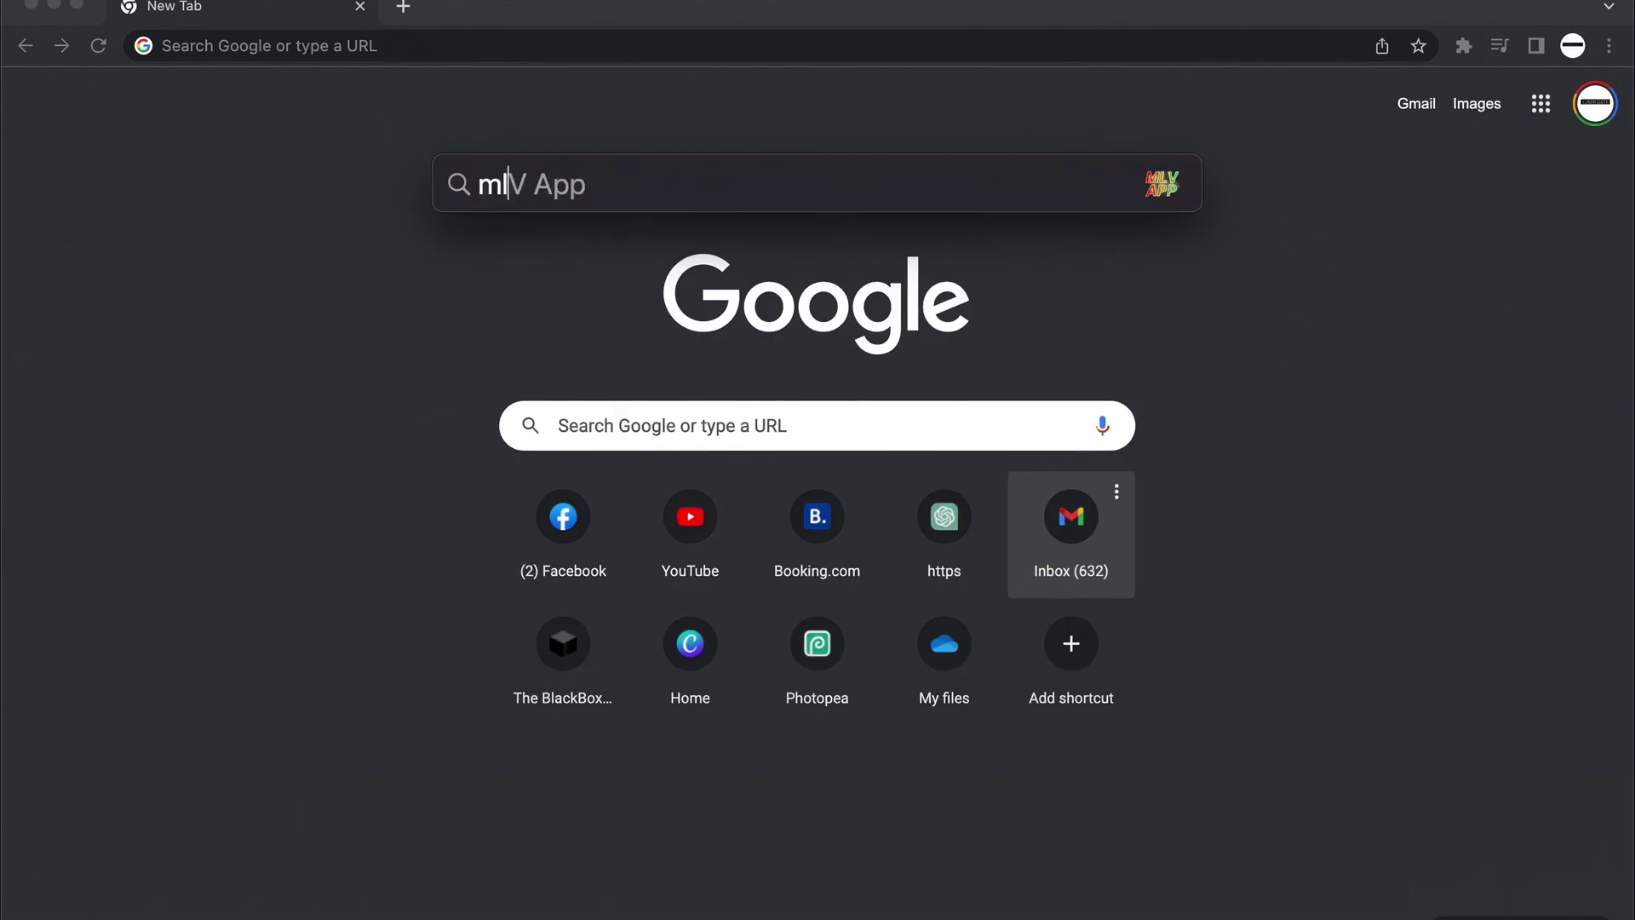
key(Return)
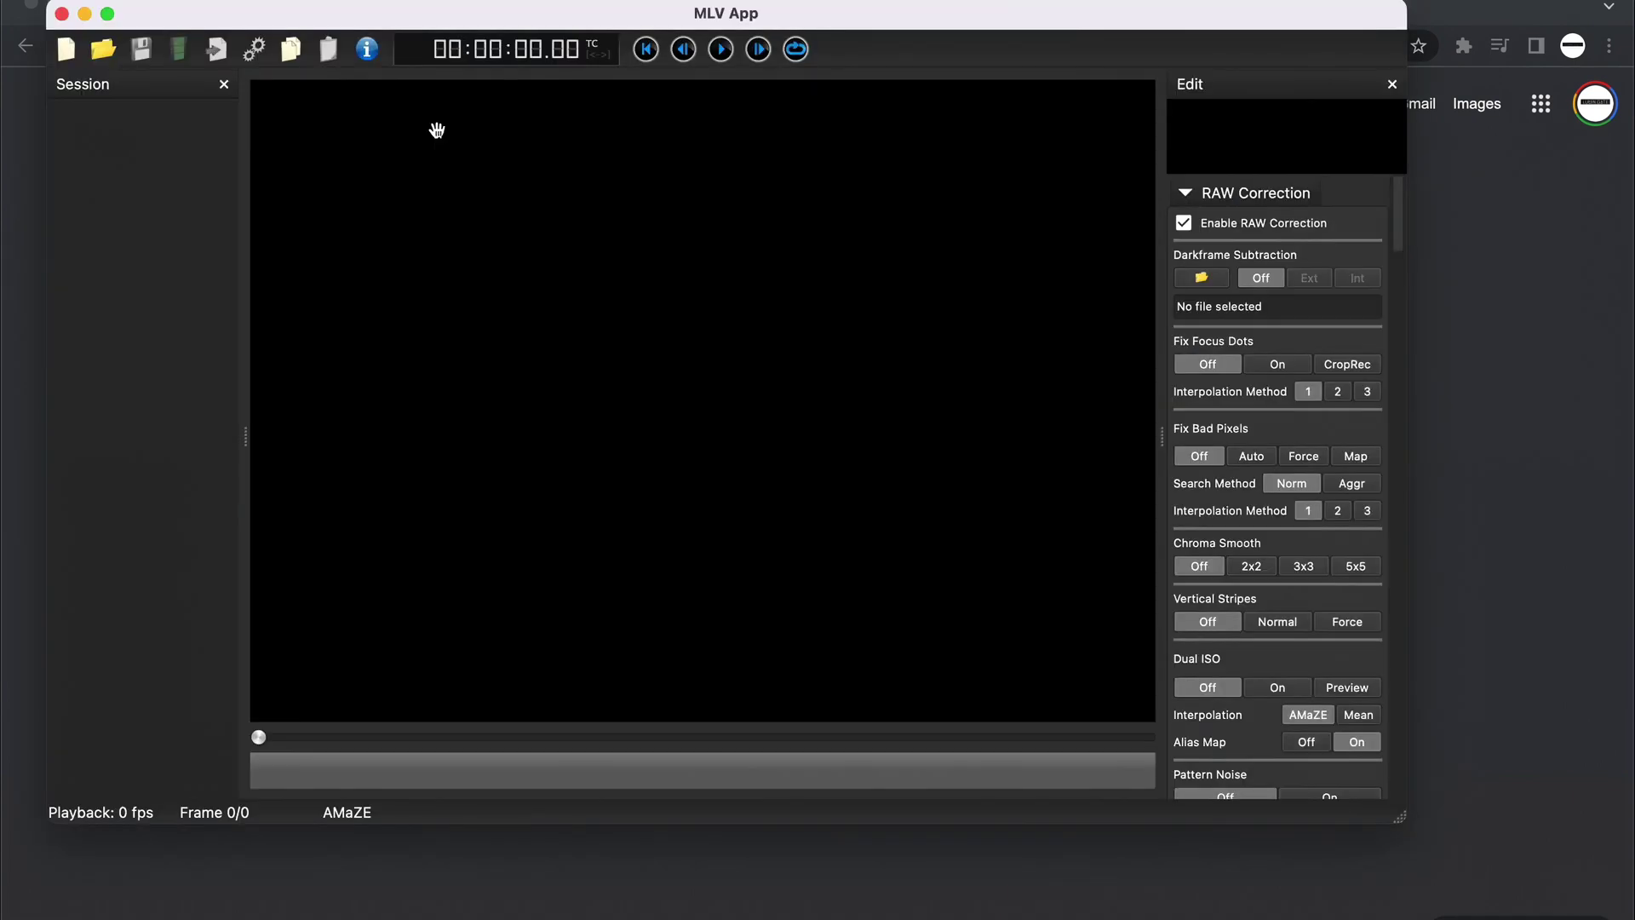
Step: Import the MLV clips from M05-1854.MLV through M03-1119.MLV in the 100CANON folder
click(180, 49)
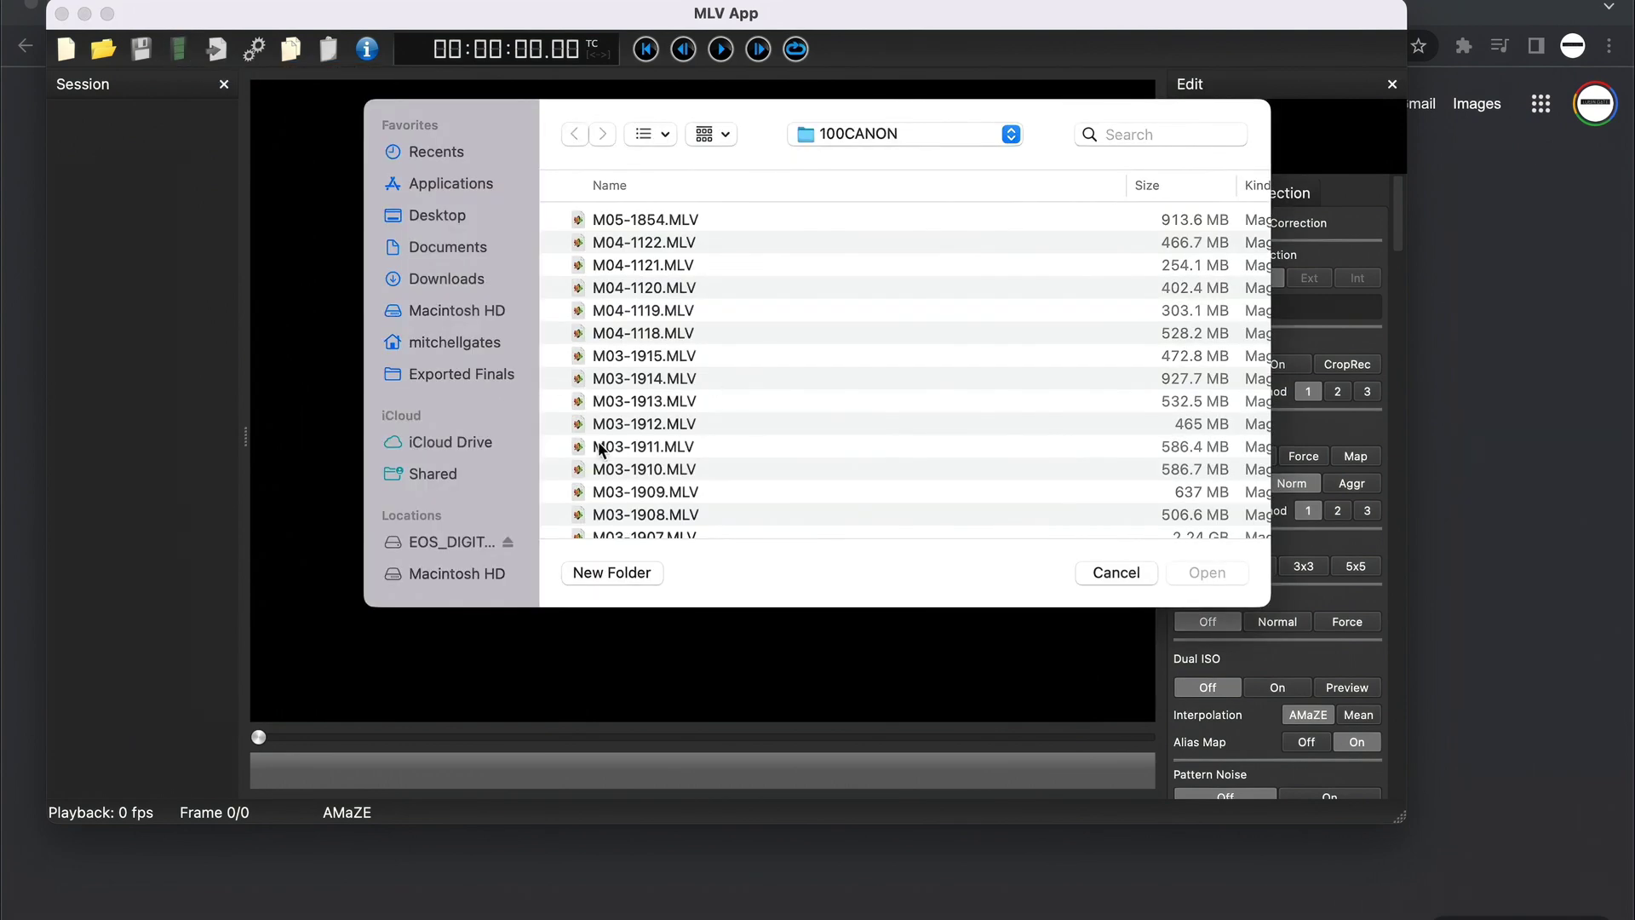
scroll(461, 456, down, 2)
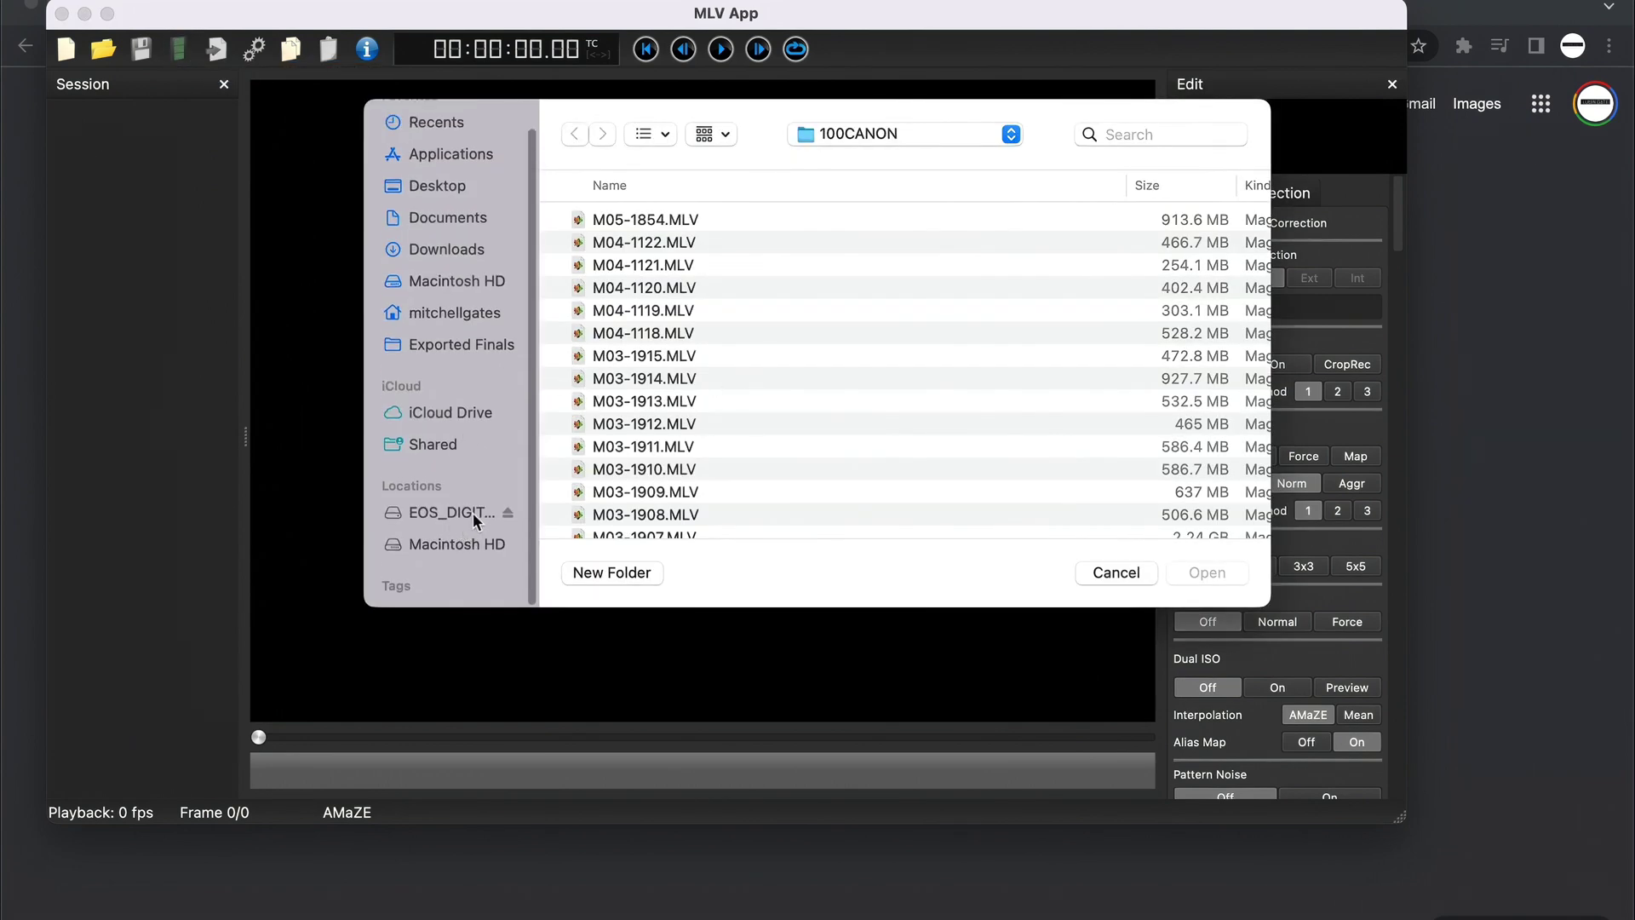
click(667, 224)
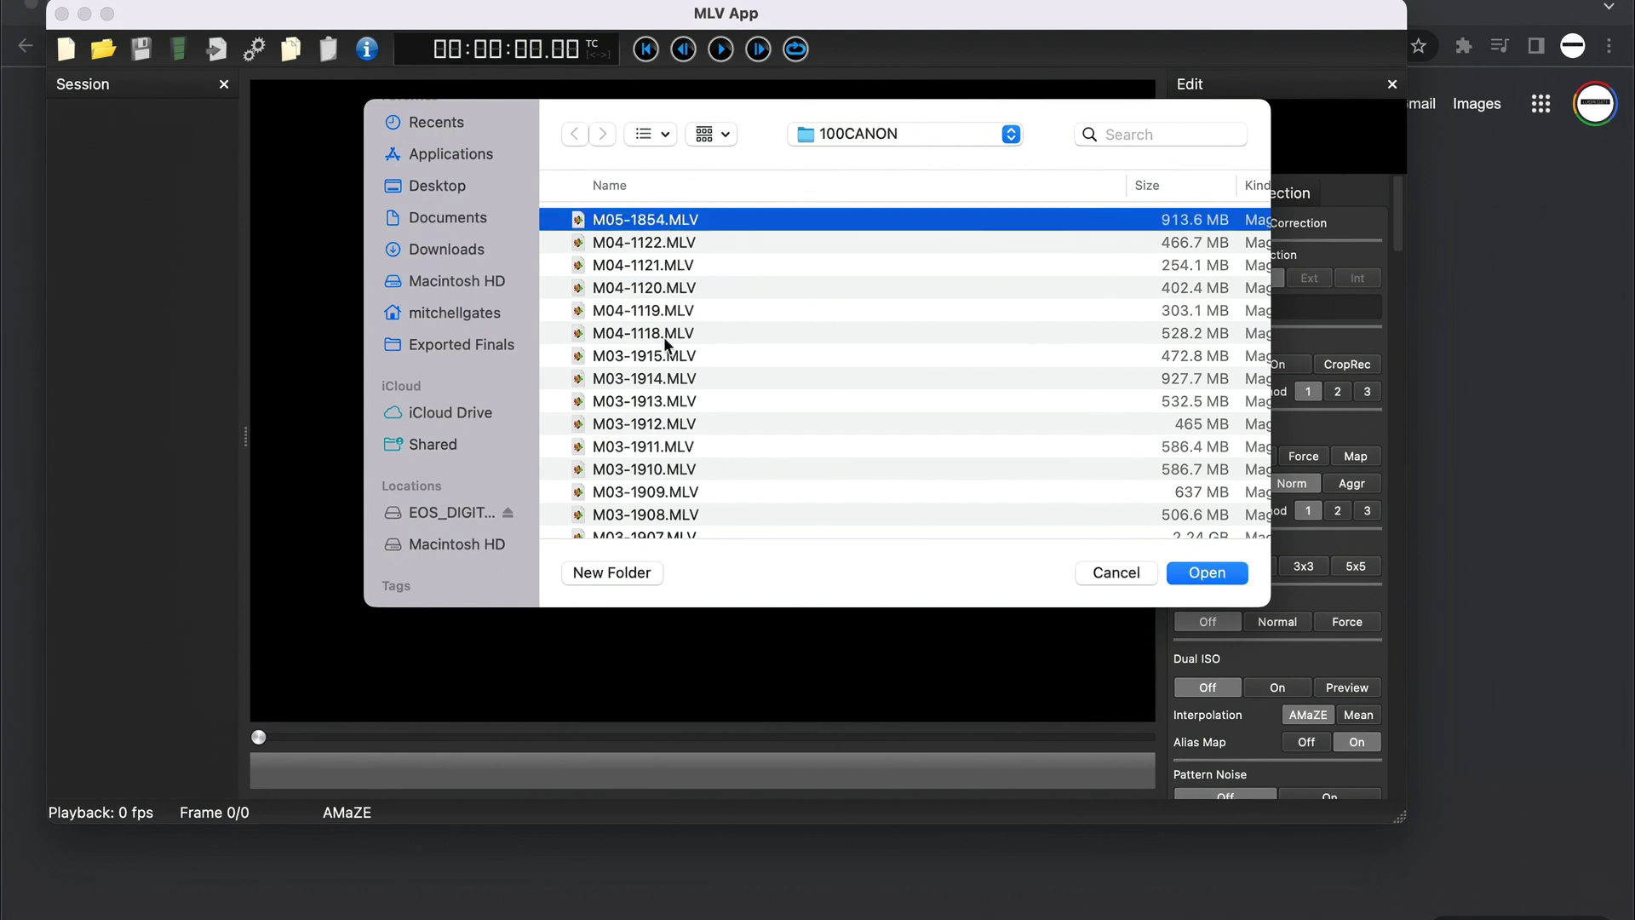
scroll(763, 402, down, 15)
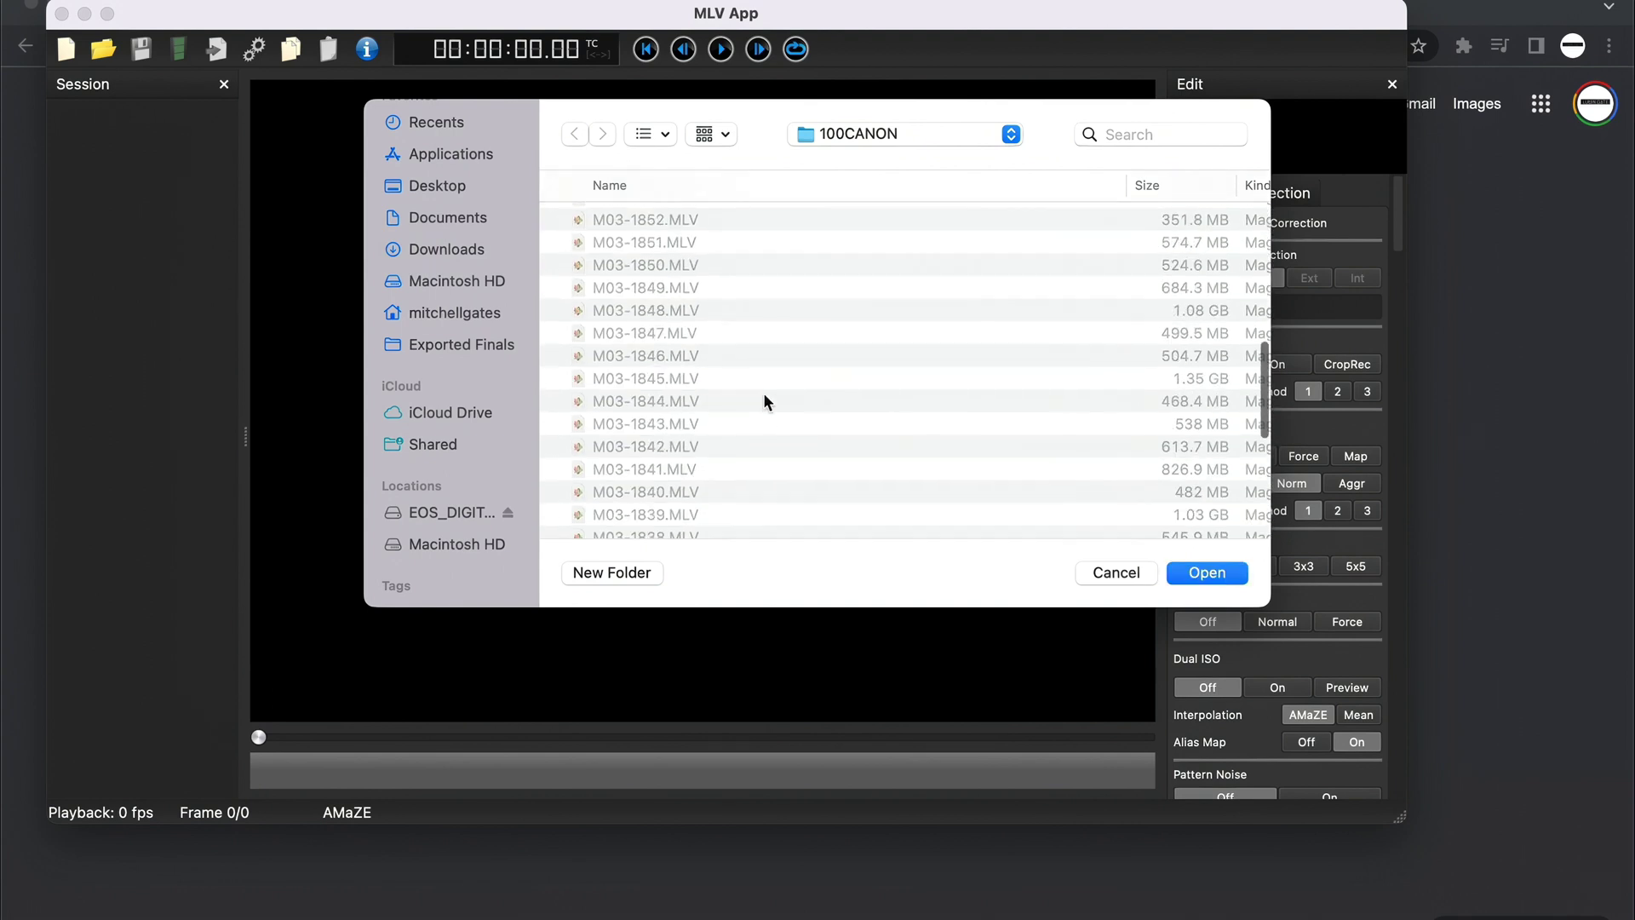
shift+click(657, 515)
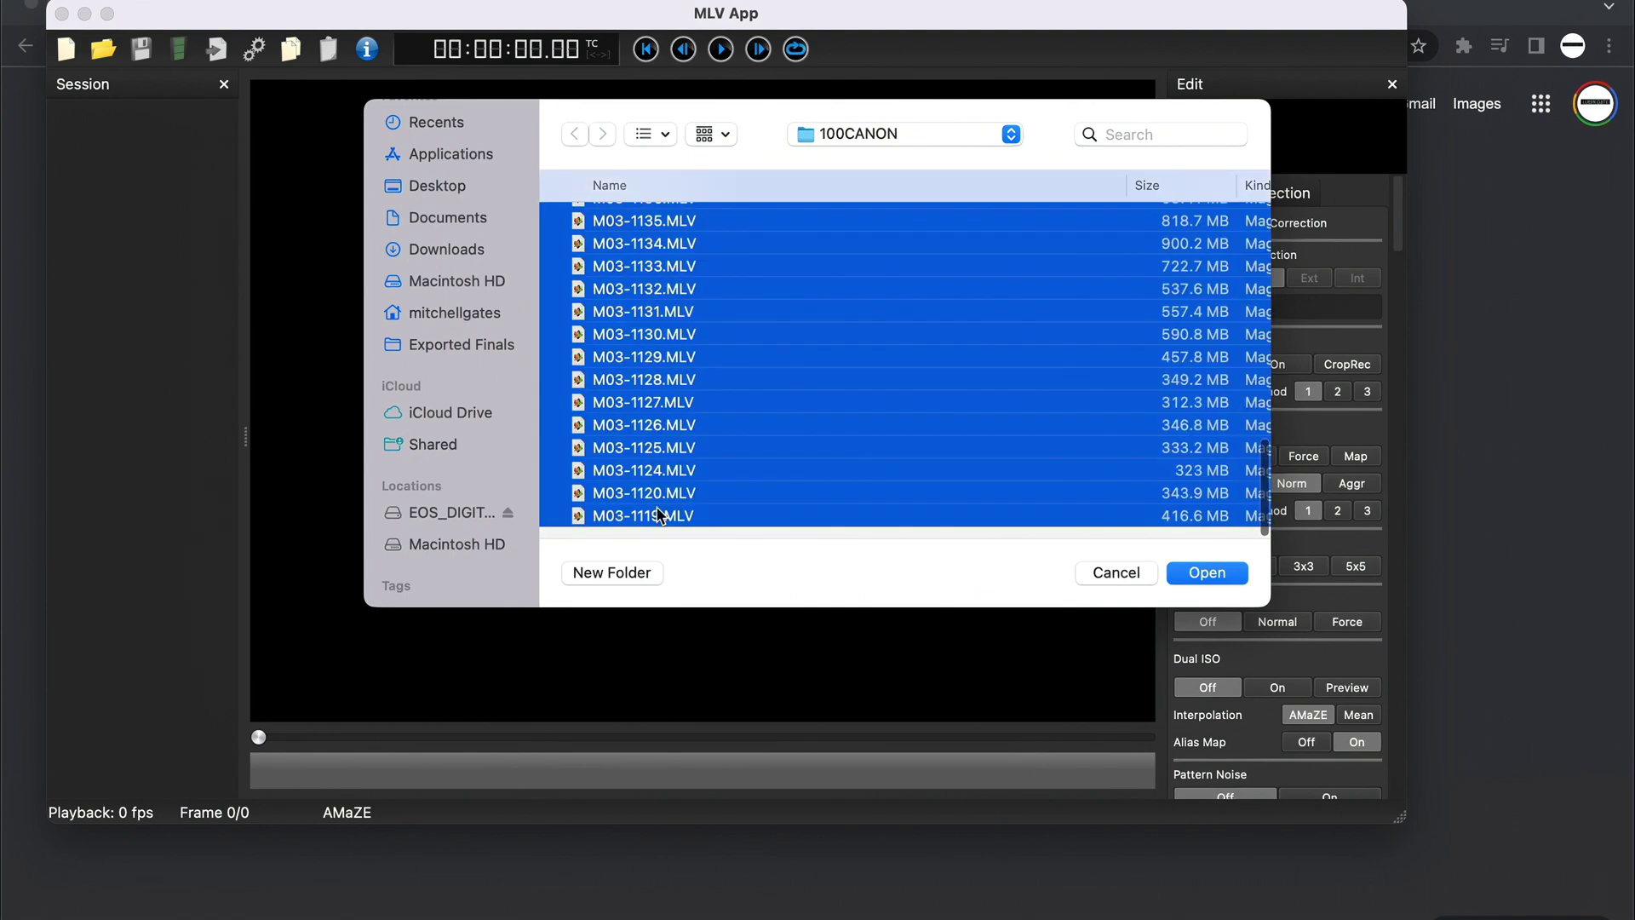
click(1208, 569)
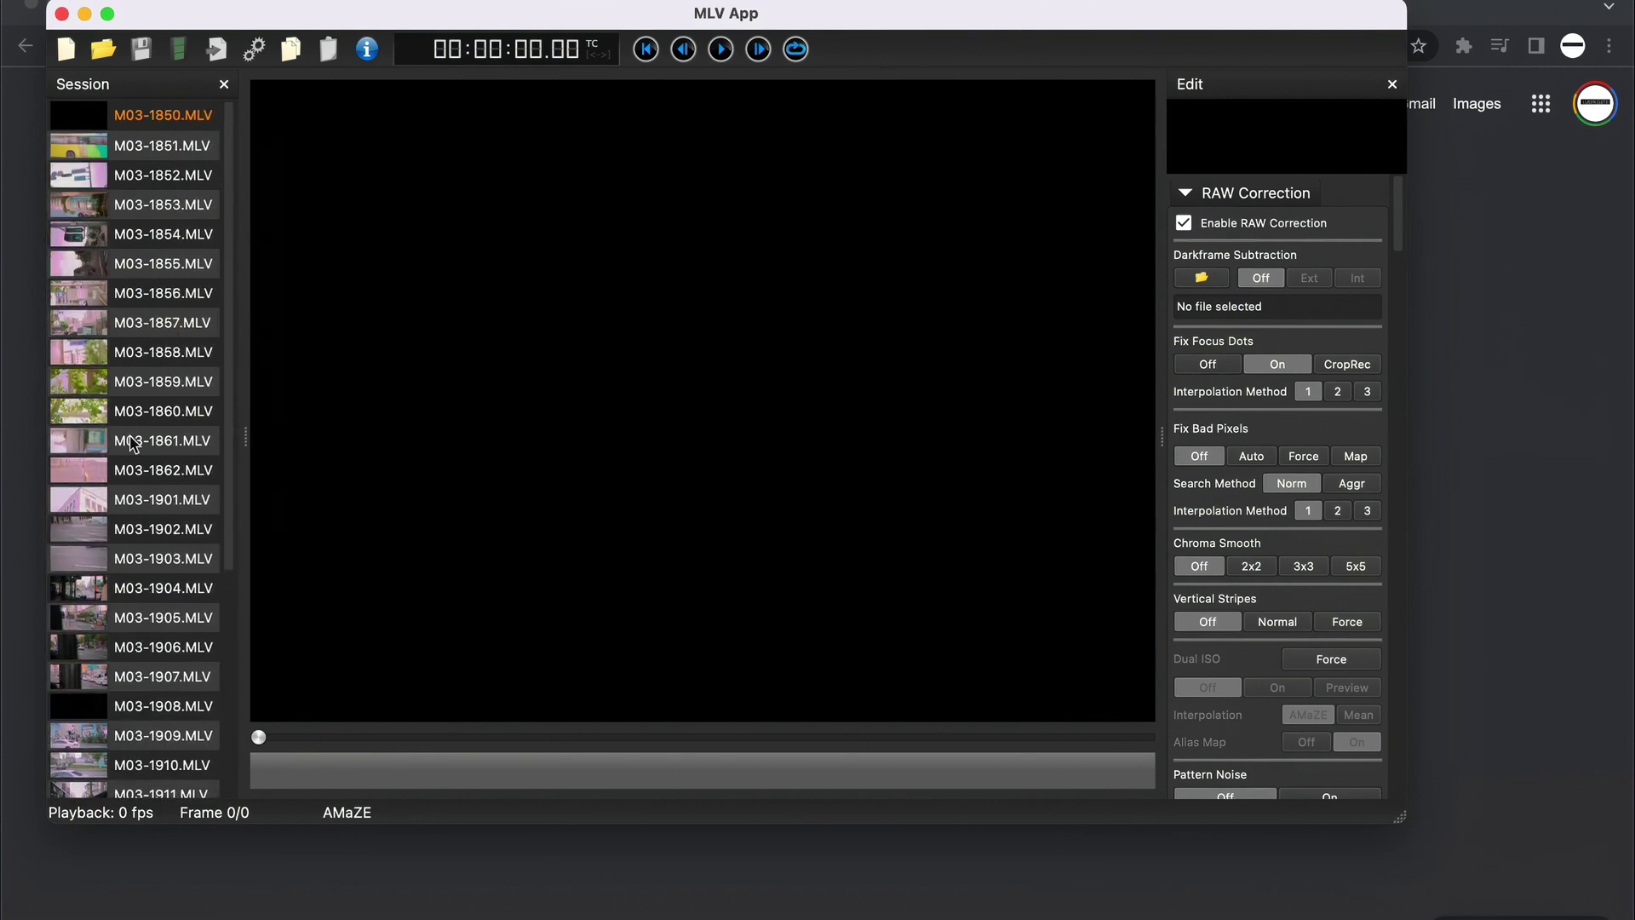
Step: Open M04-1122.MLV, briefly preview M04-1119.MLV, then return to M04-1122.MLV
click(140, 734)
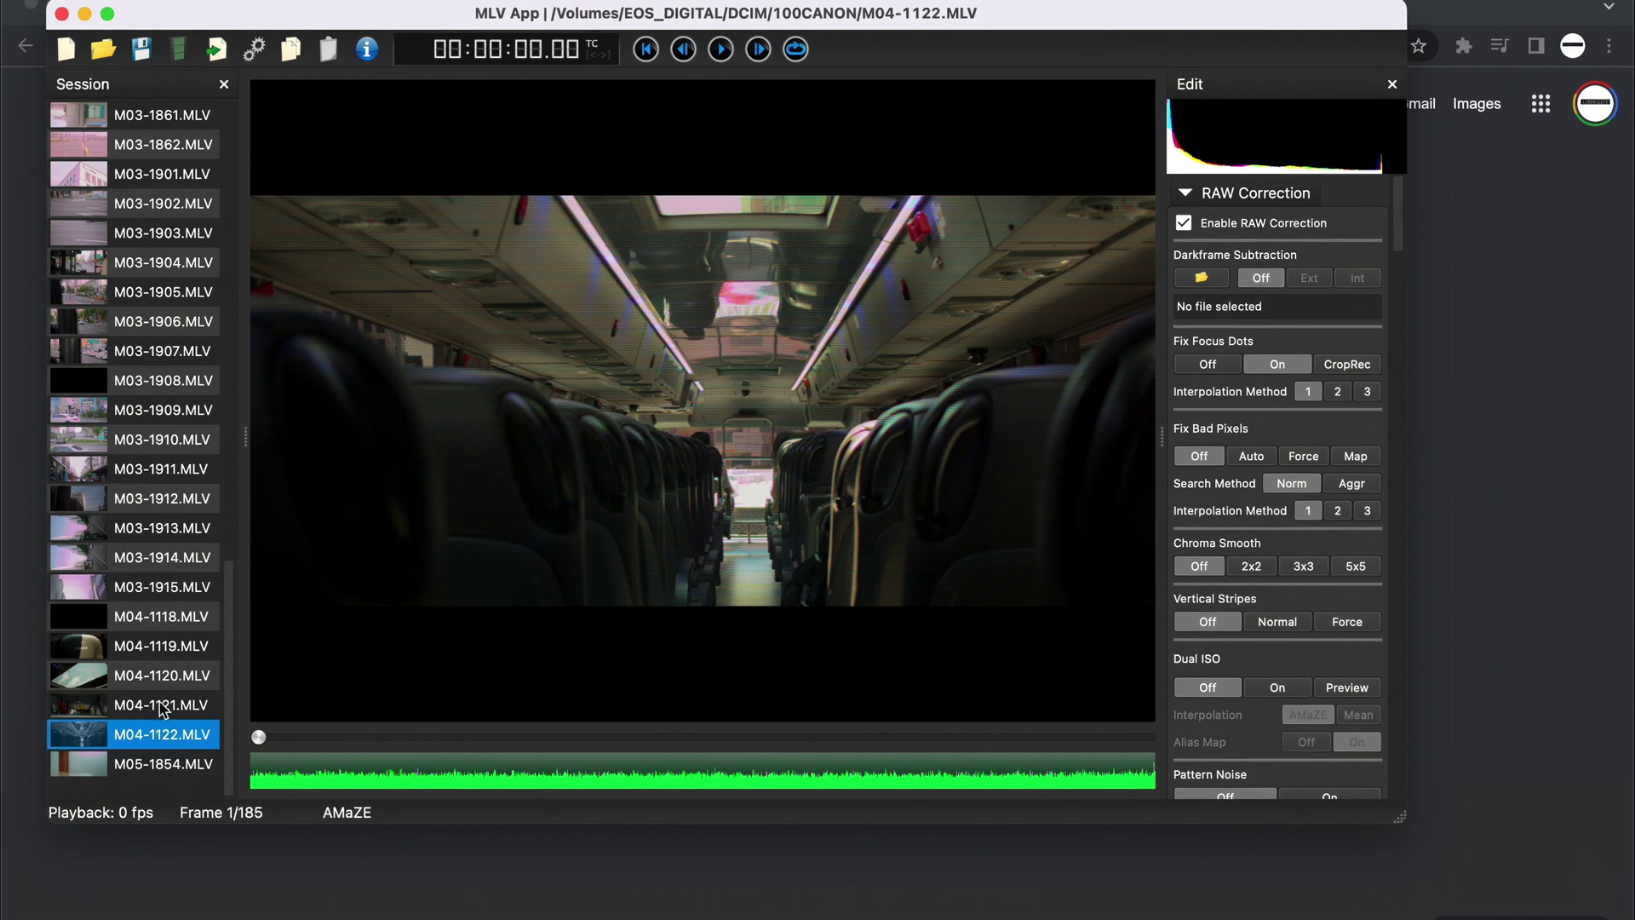
click(178, 654)
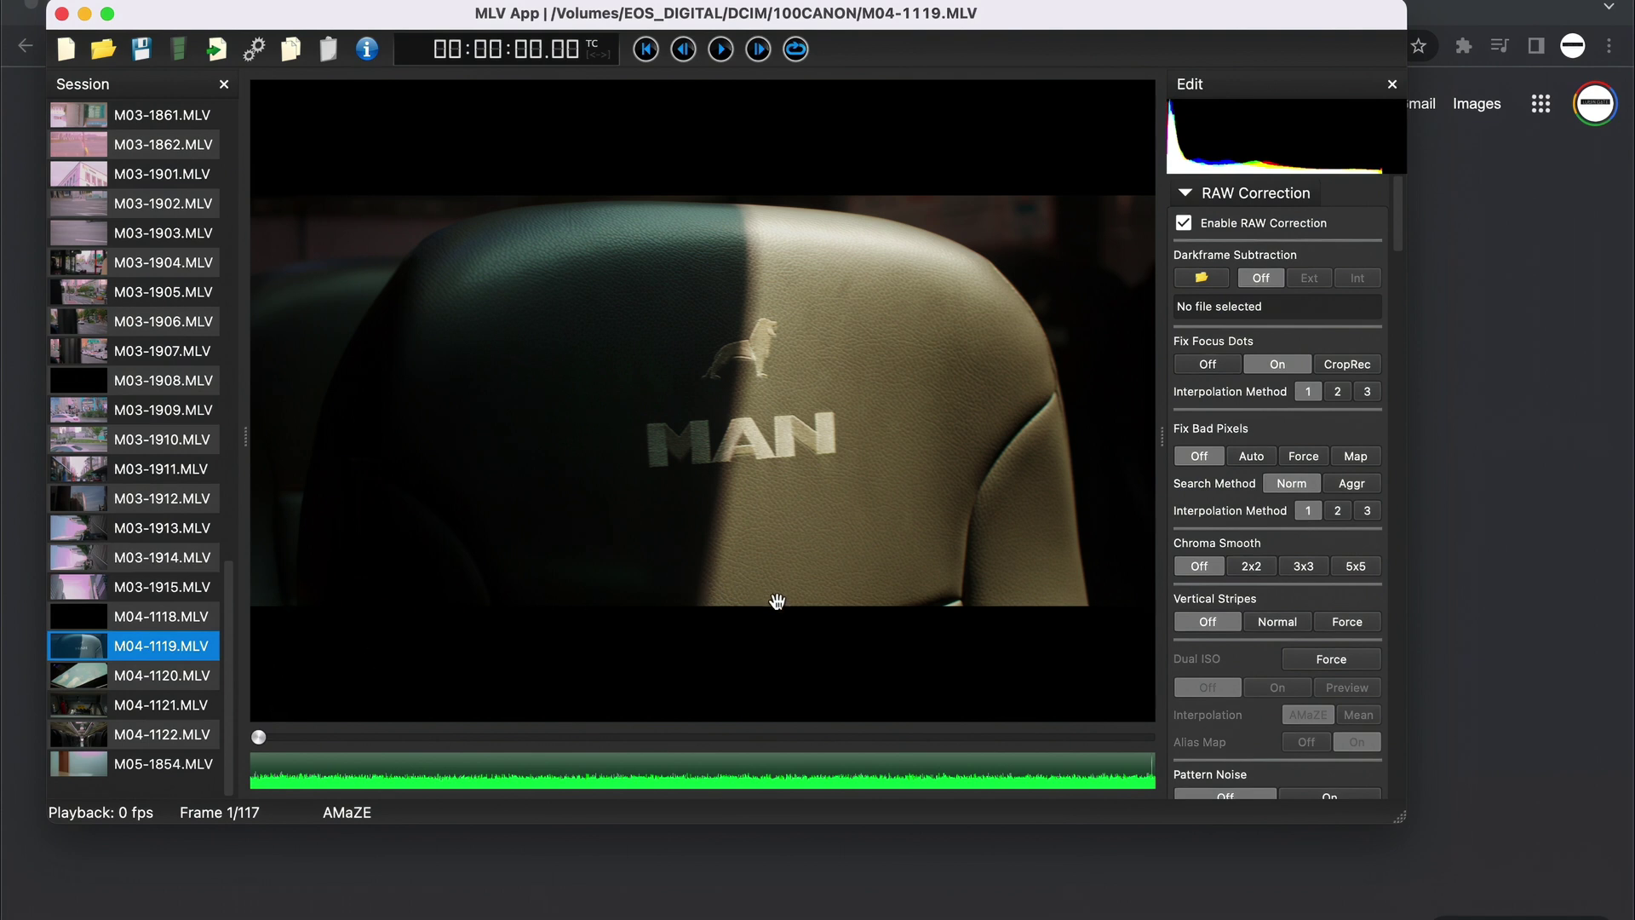
click(157, 739)
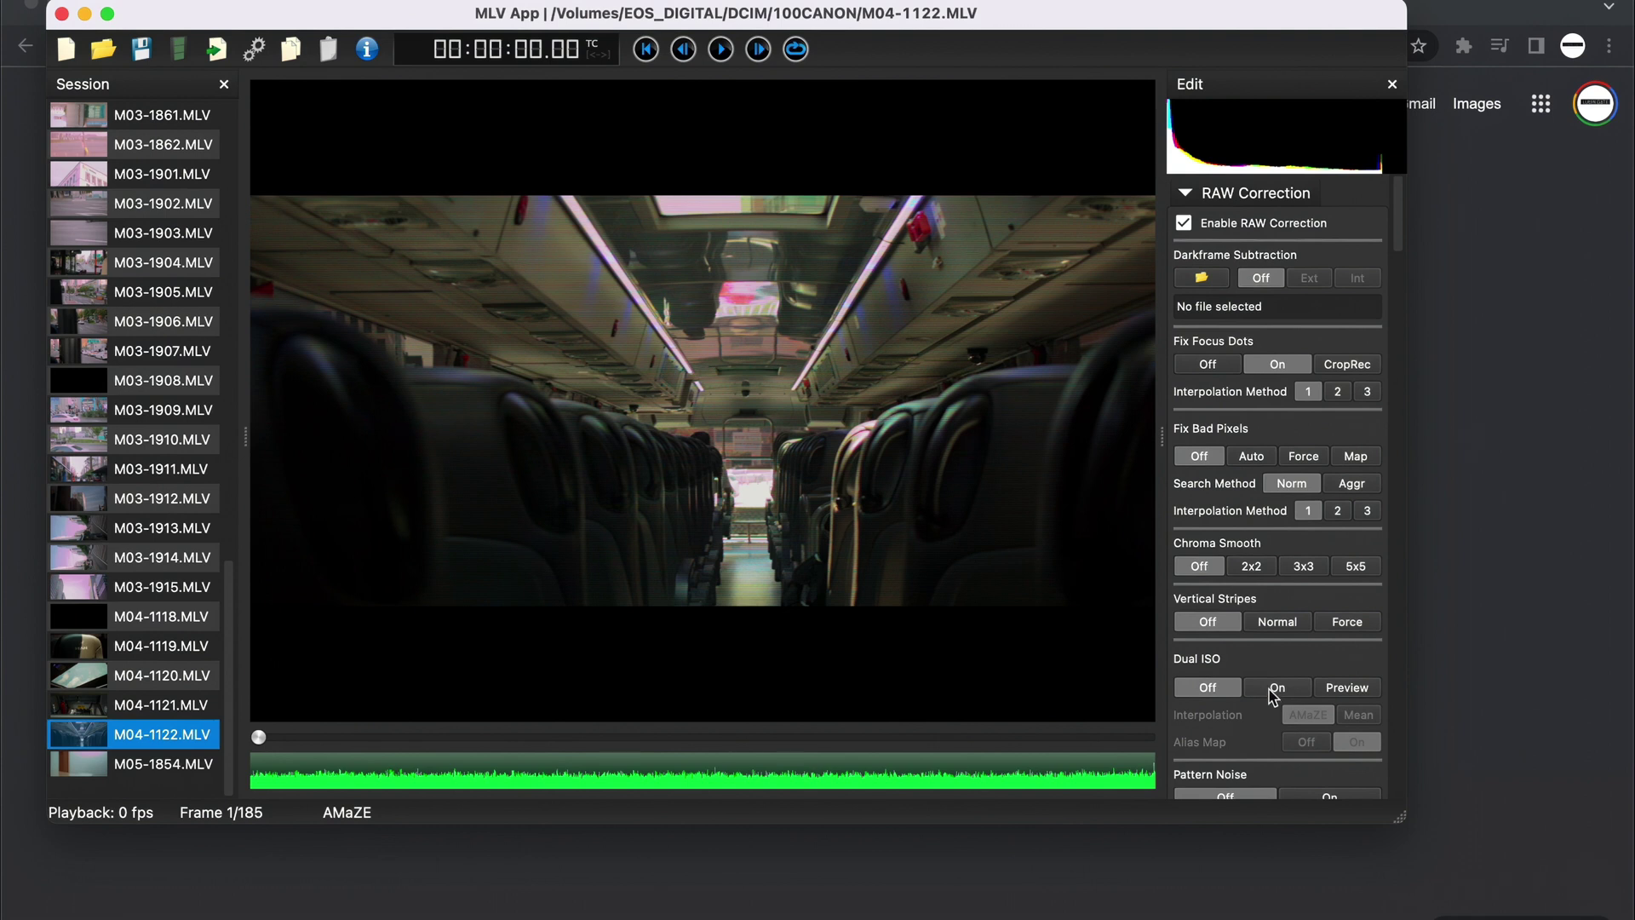
Step: Switch Dual ISO on for M04-1122.MLV, off to compare, then back on
click(1278, 688)
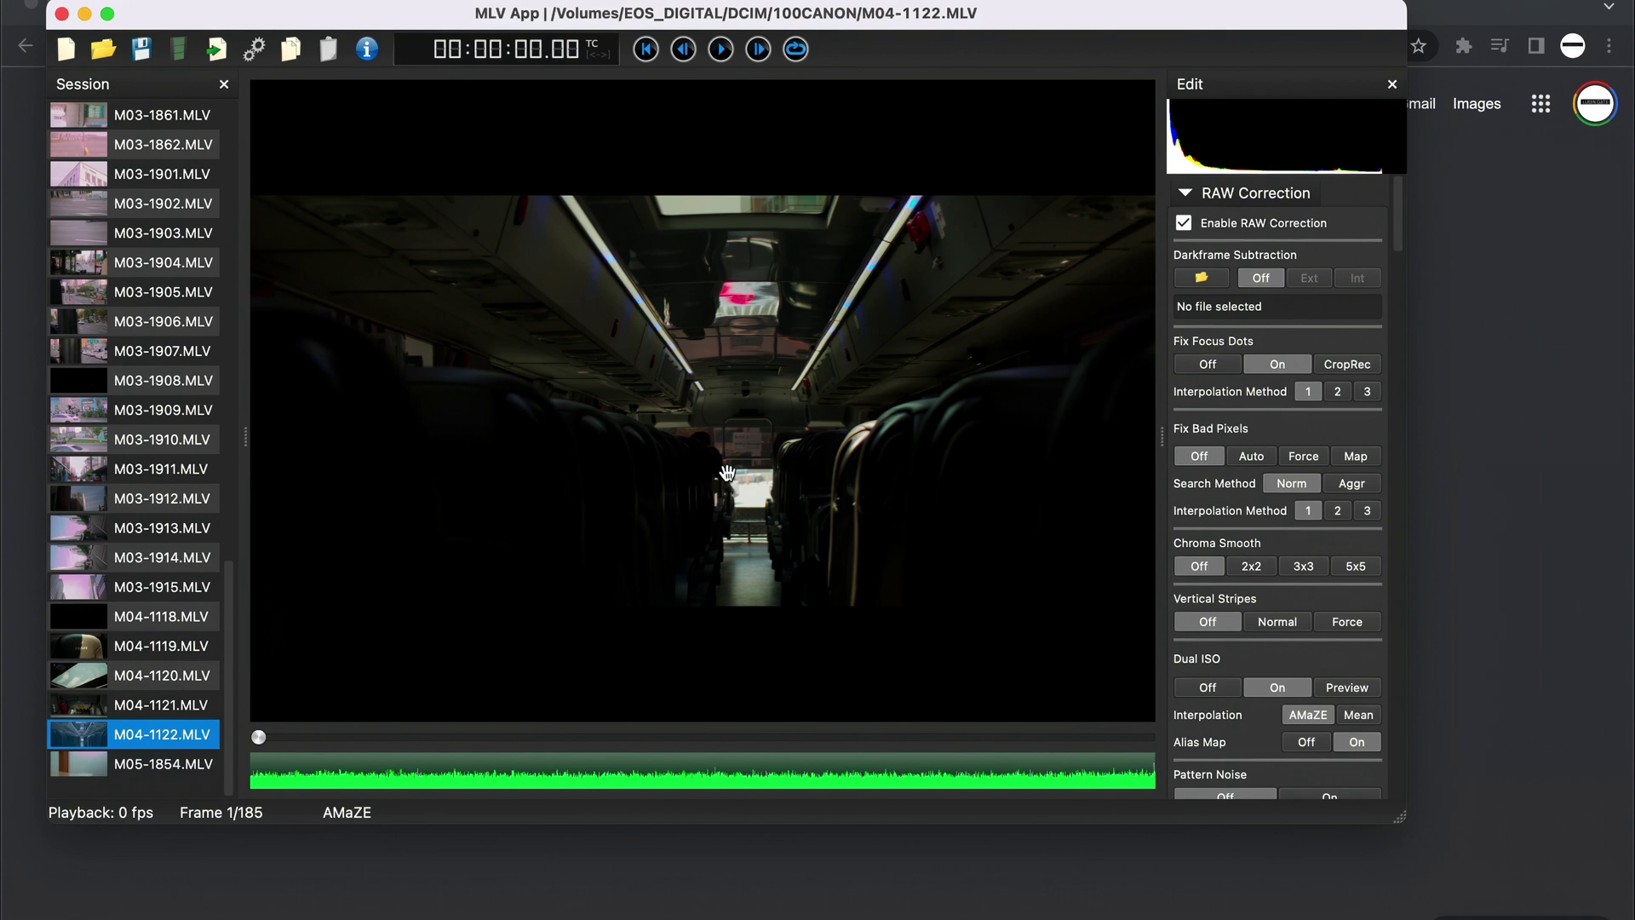
click(1194, 689)
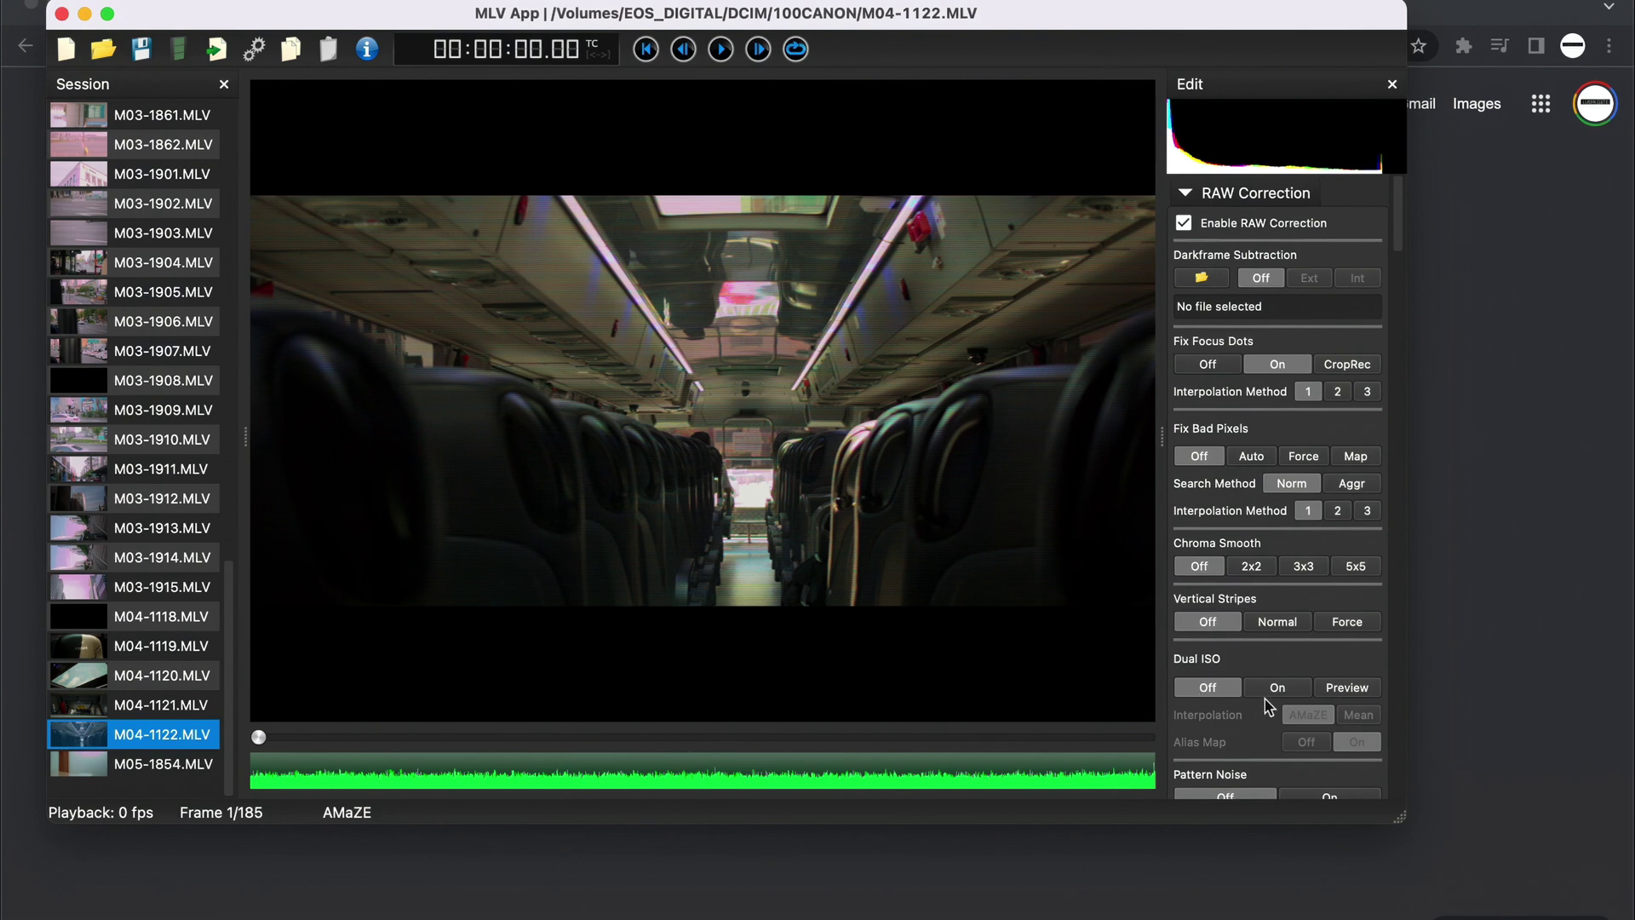
click(1277, 690)
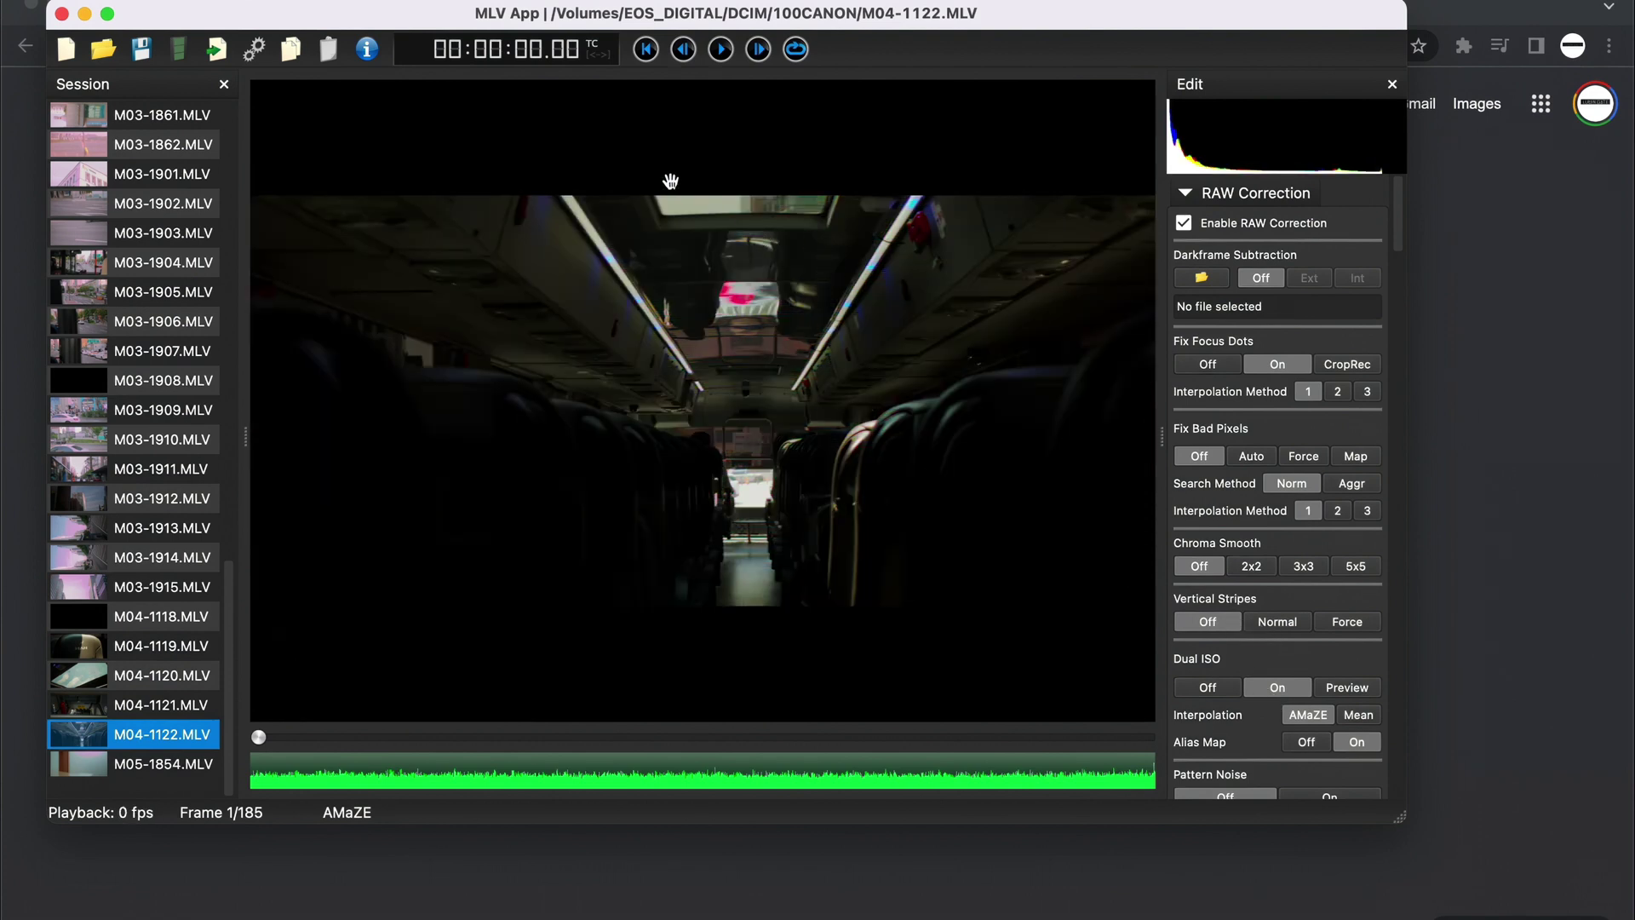
Step: Raise the clip's exposure to 1.07 and lift the shadows to 63
scroll(1308, 587, down, 5)
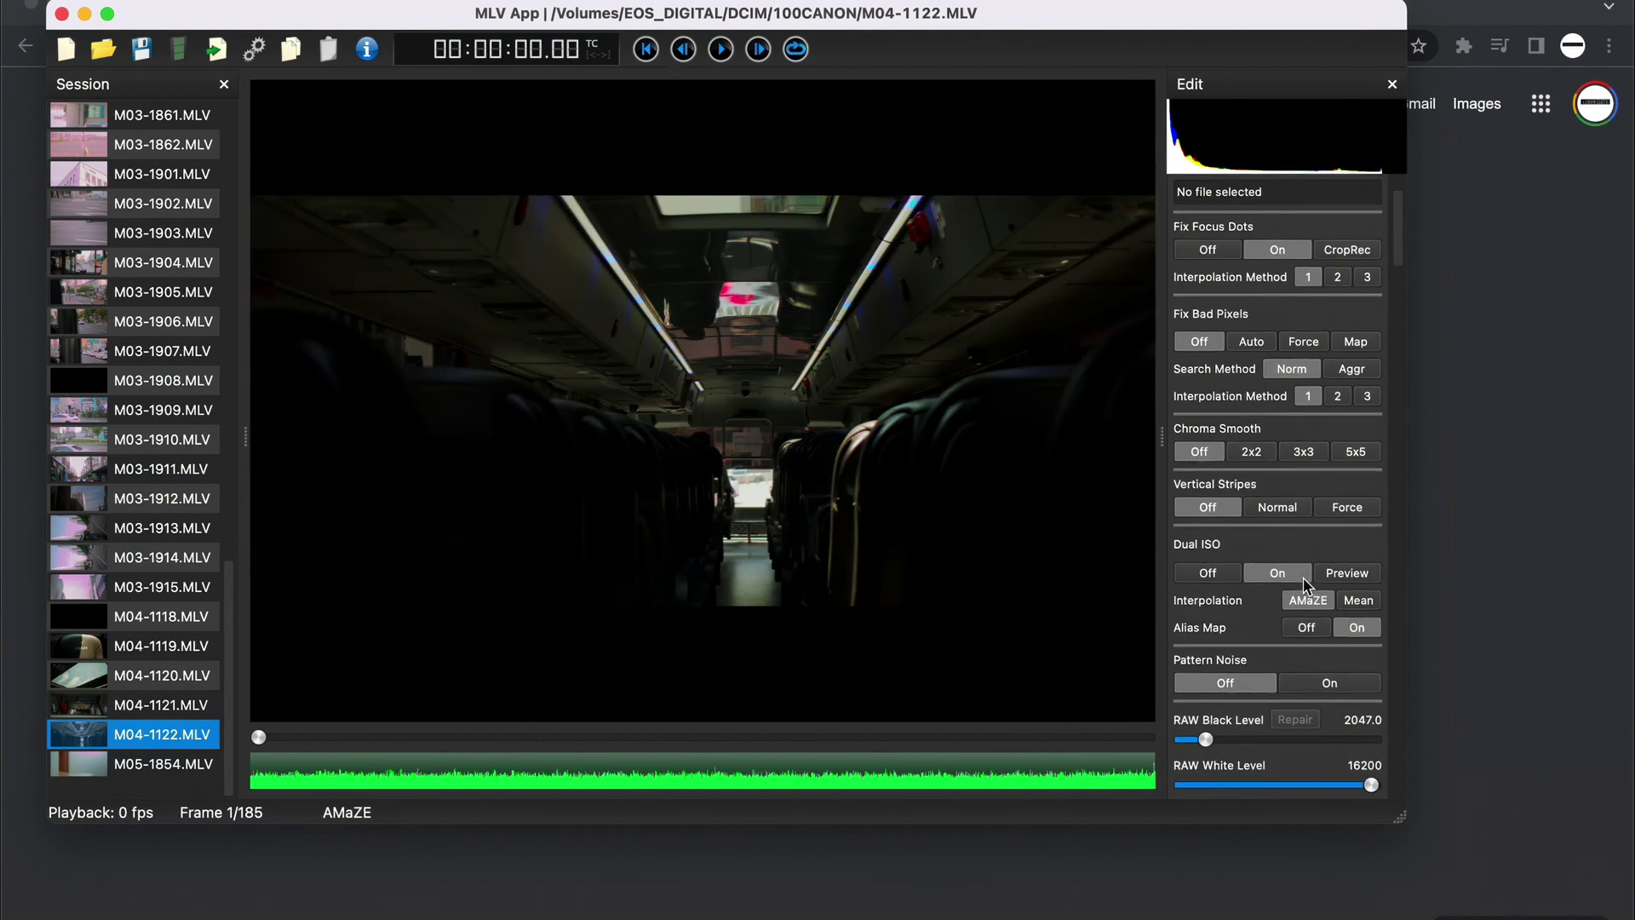
scroll(1307, 586, down, 8)
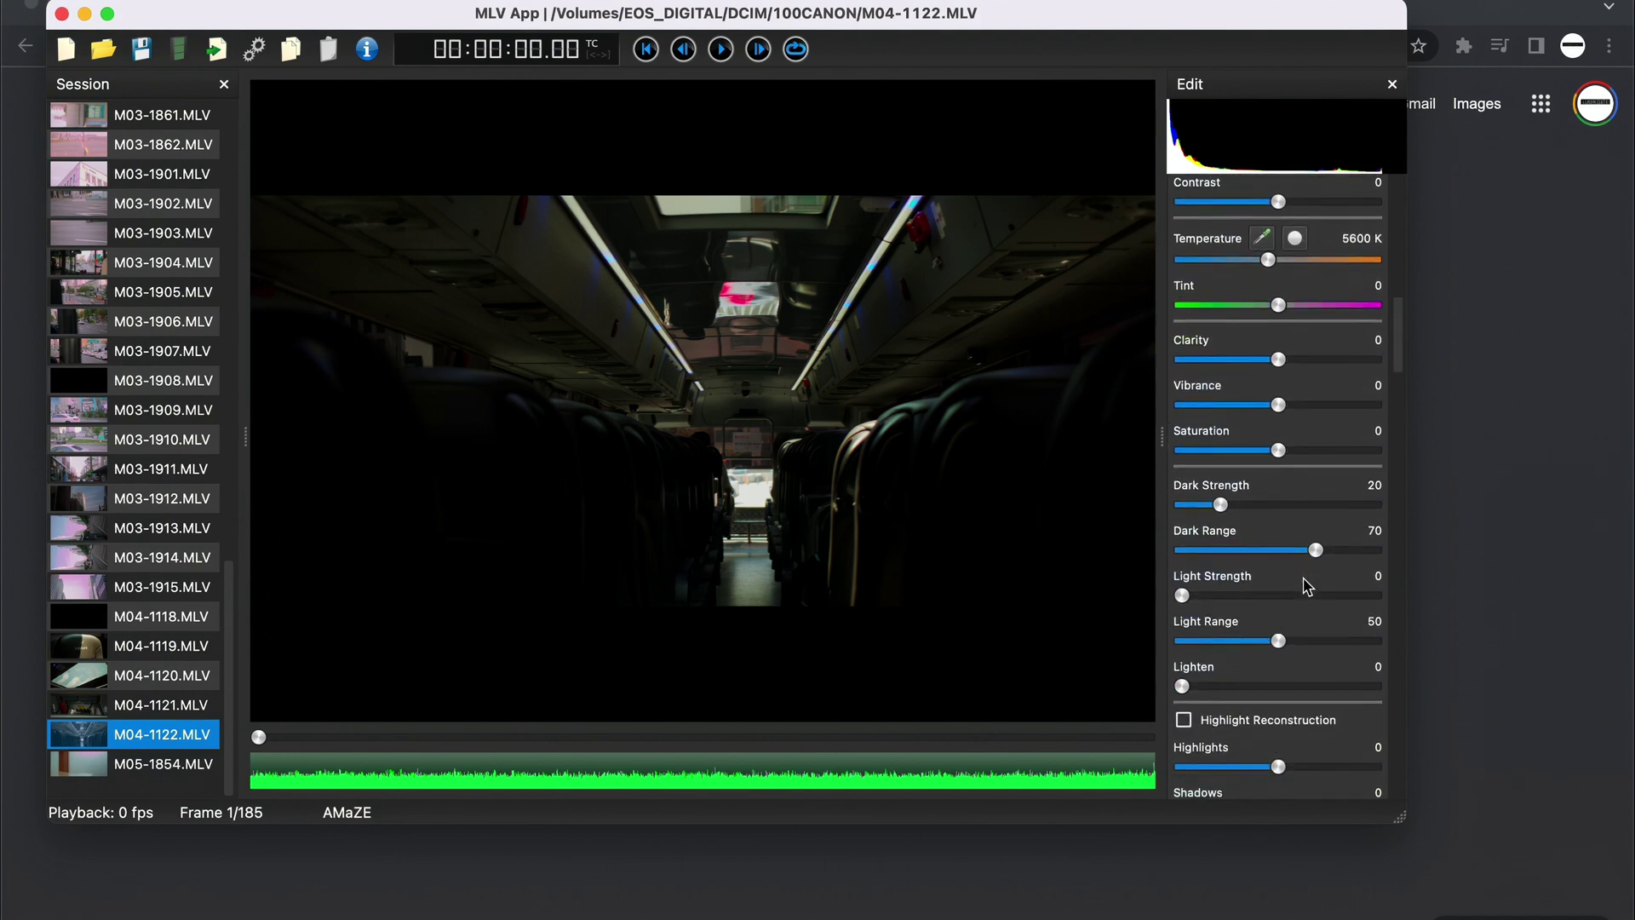
scroll(1308, 588, up, 1)
scroll(1308, 587, down, 2)
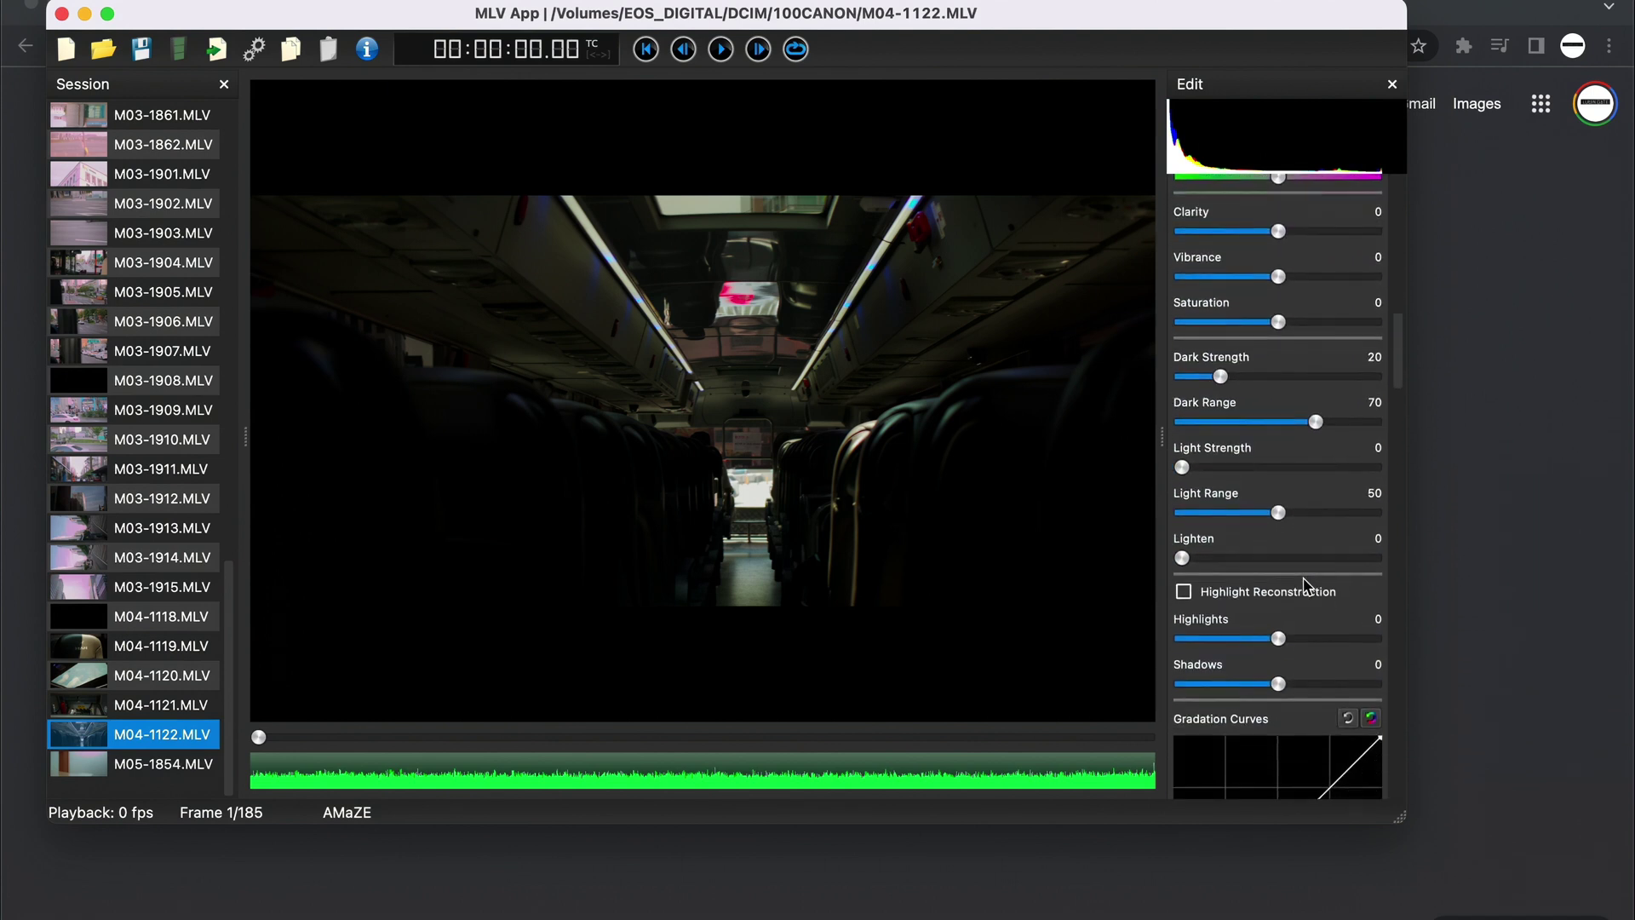
scroll(1307, 537, up, 5)
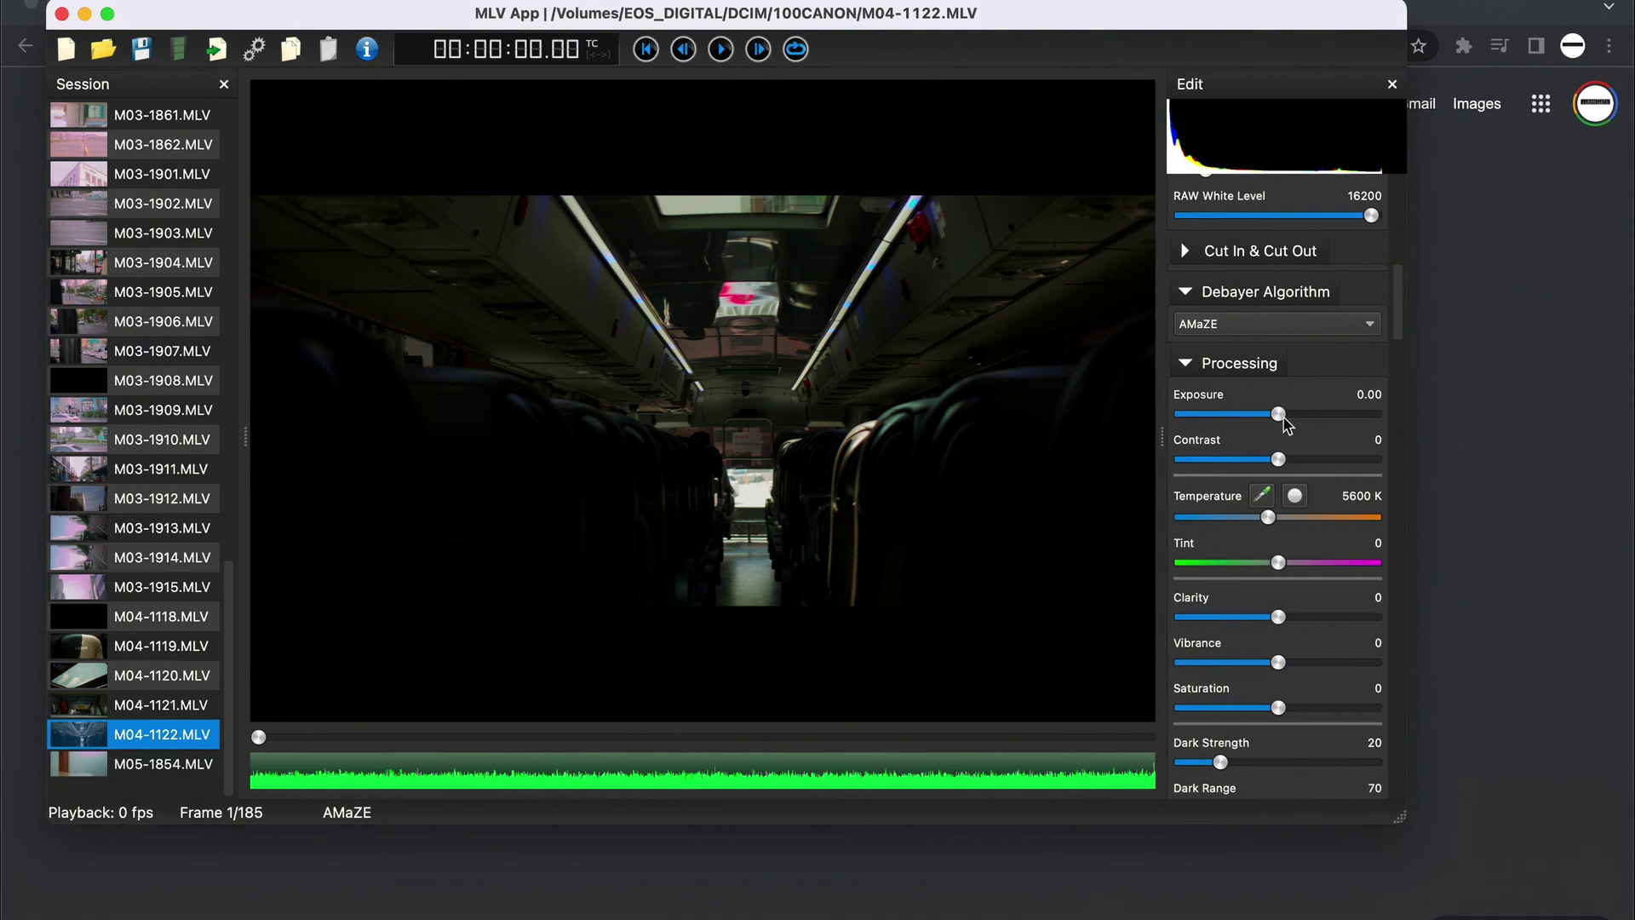
drag(1284, 419, 1321, 431)
scroll(1256, 521, down, 5)
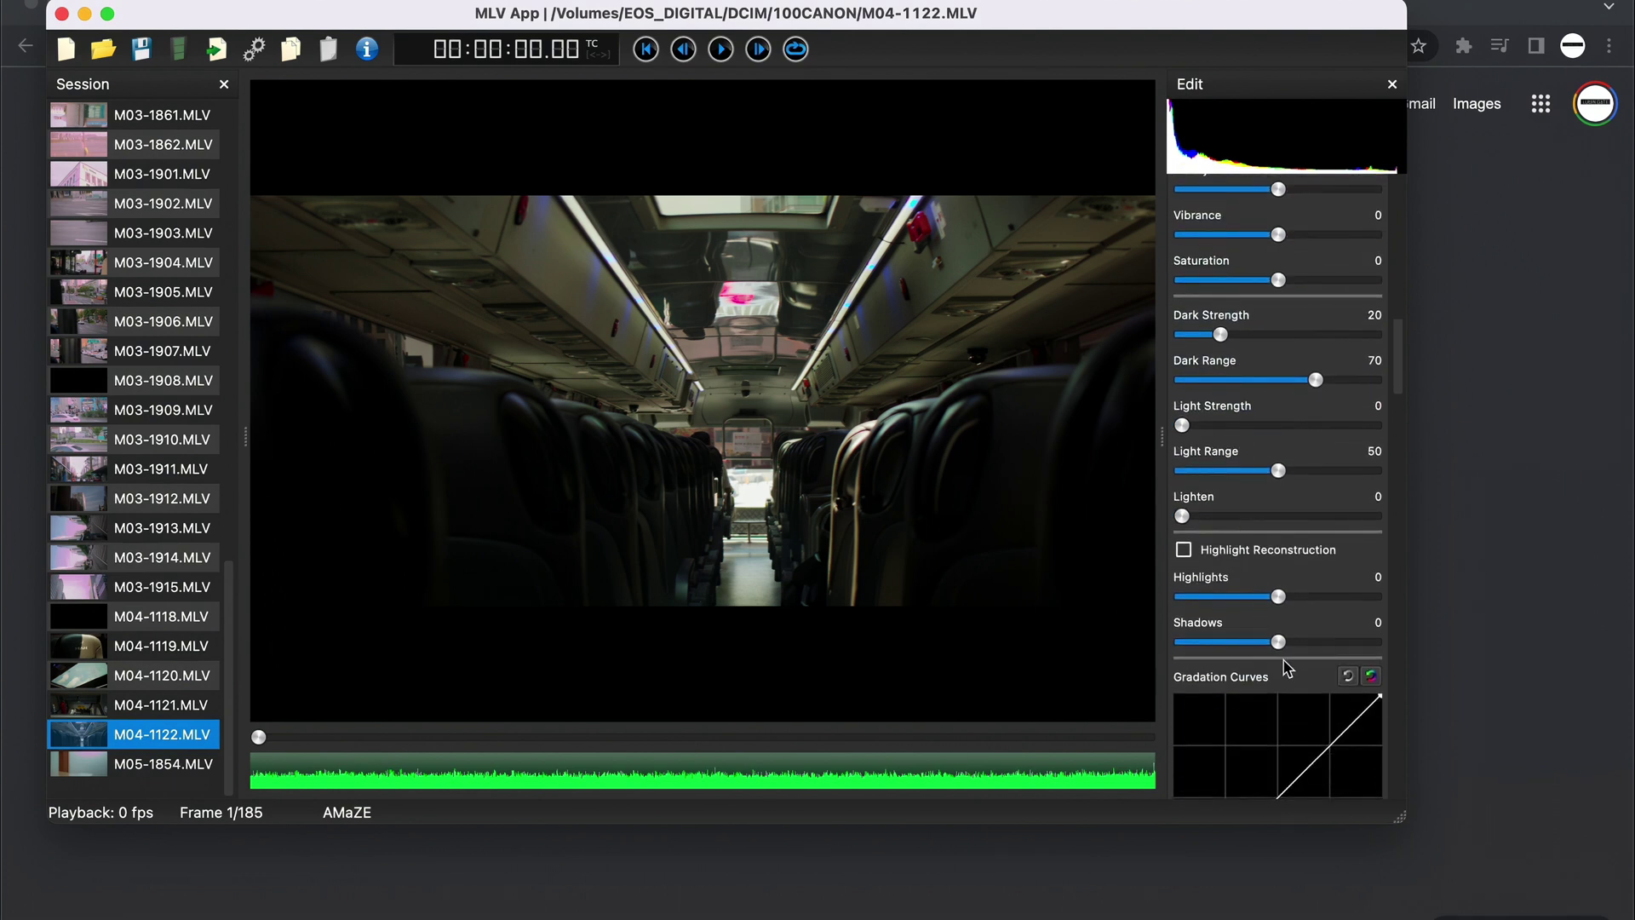
drag(1278, 642, 1327, 653)
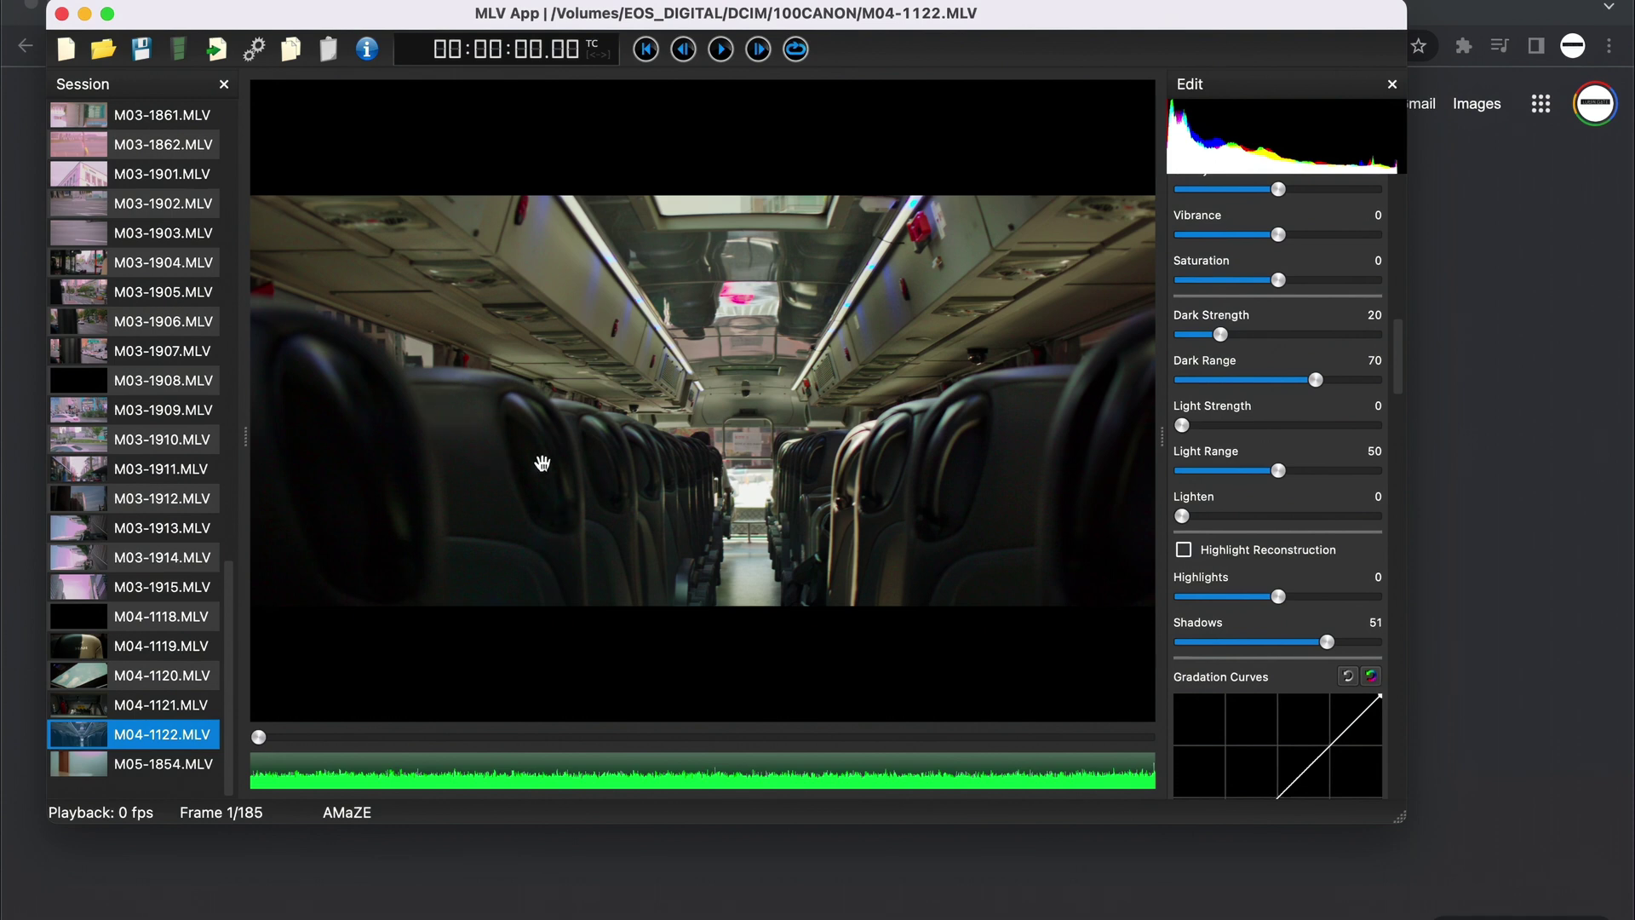
Step: Pull exposure back down to about 0.88 and scroll down to the Profiles section
scroll(1267, 417, up, 5)
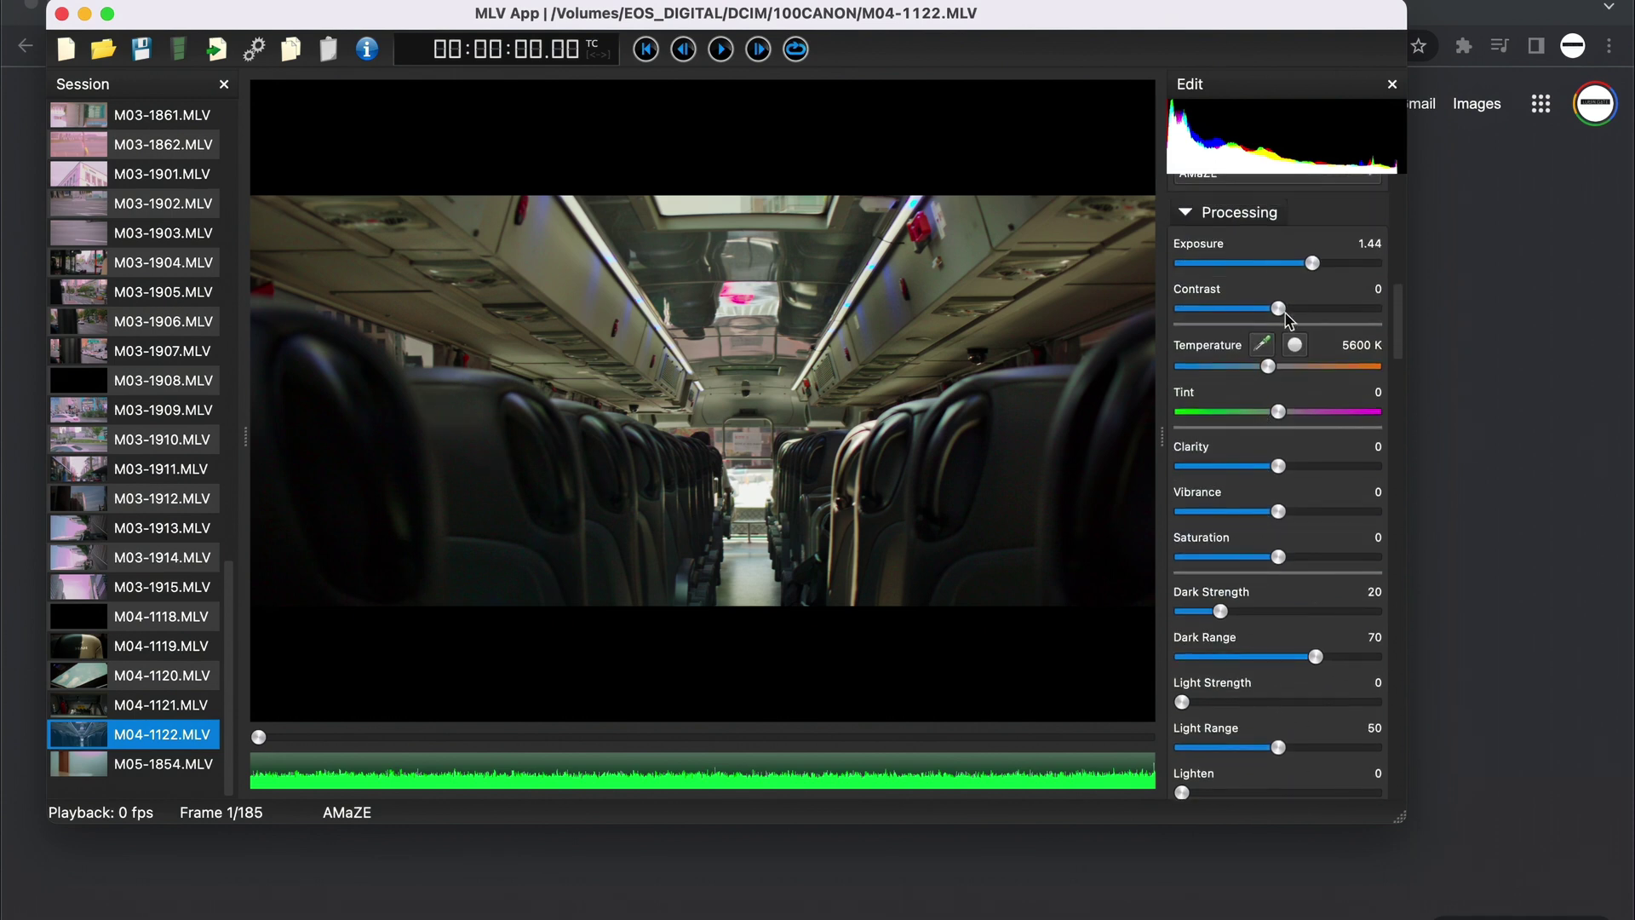
drag(1312, 265, 1298, 268)
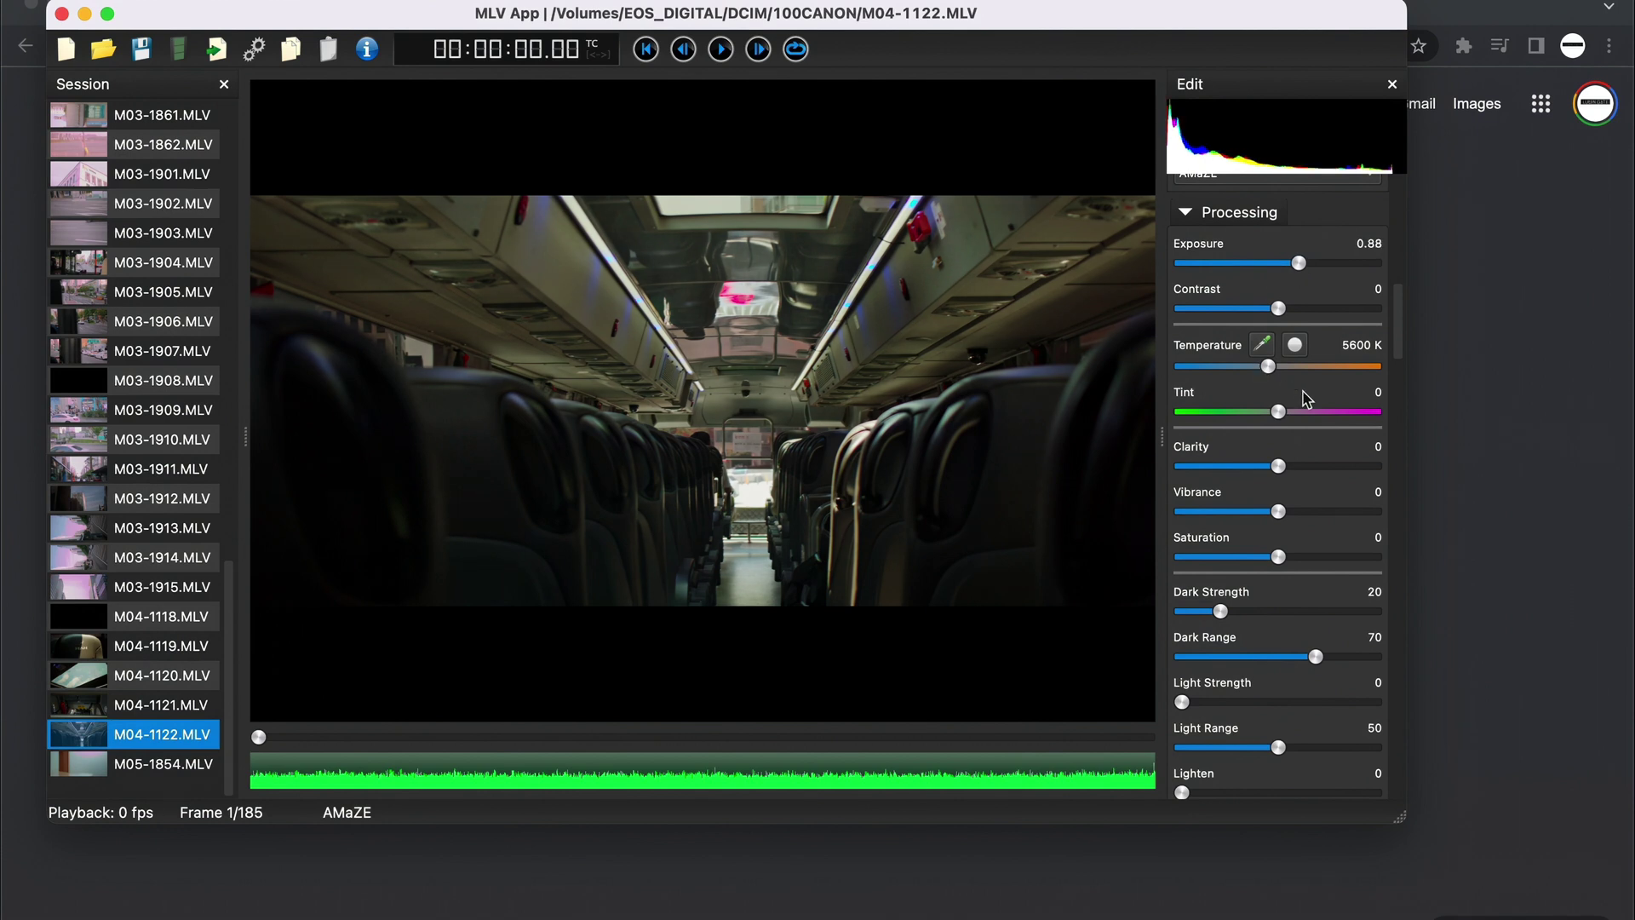
scroll(1308, 555, down, 5)
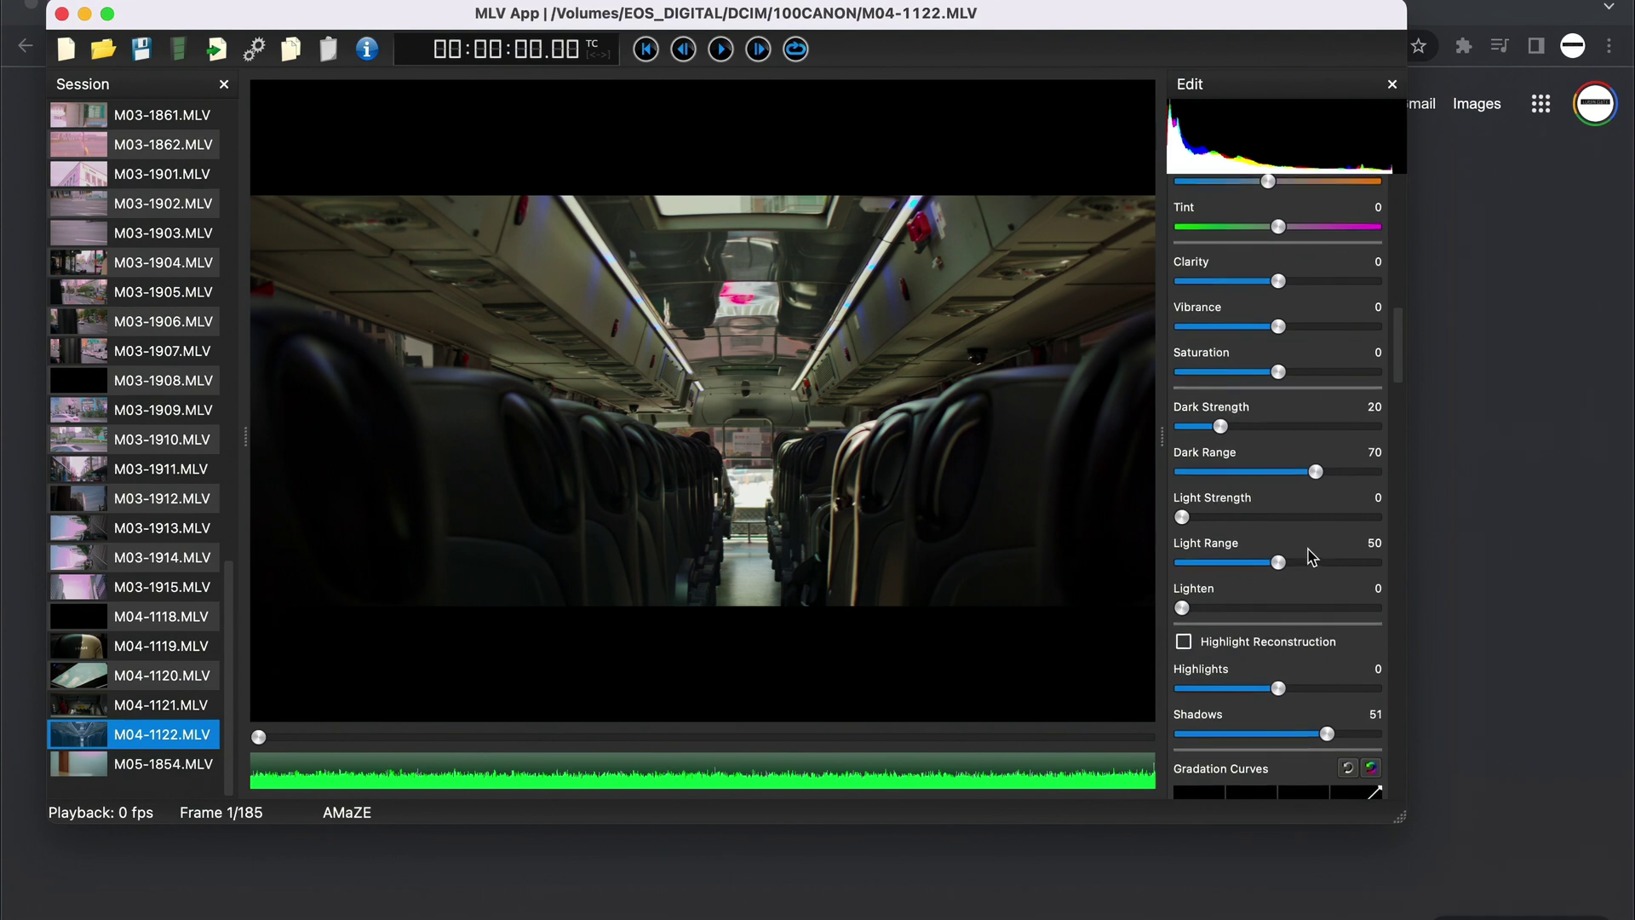
scroll(1312, 557, down, 5)
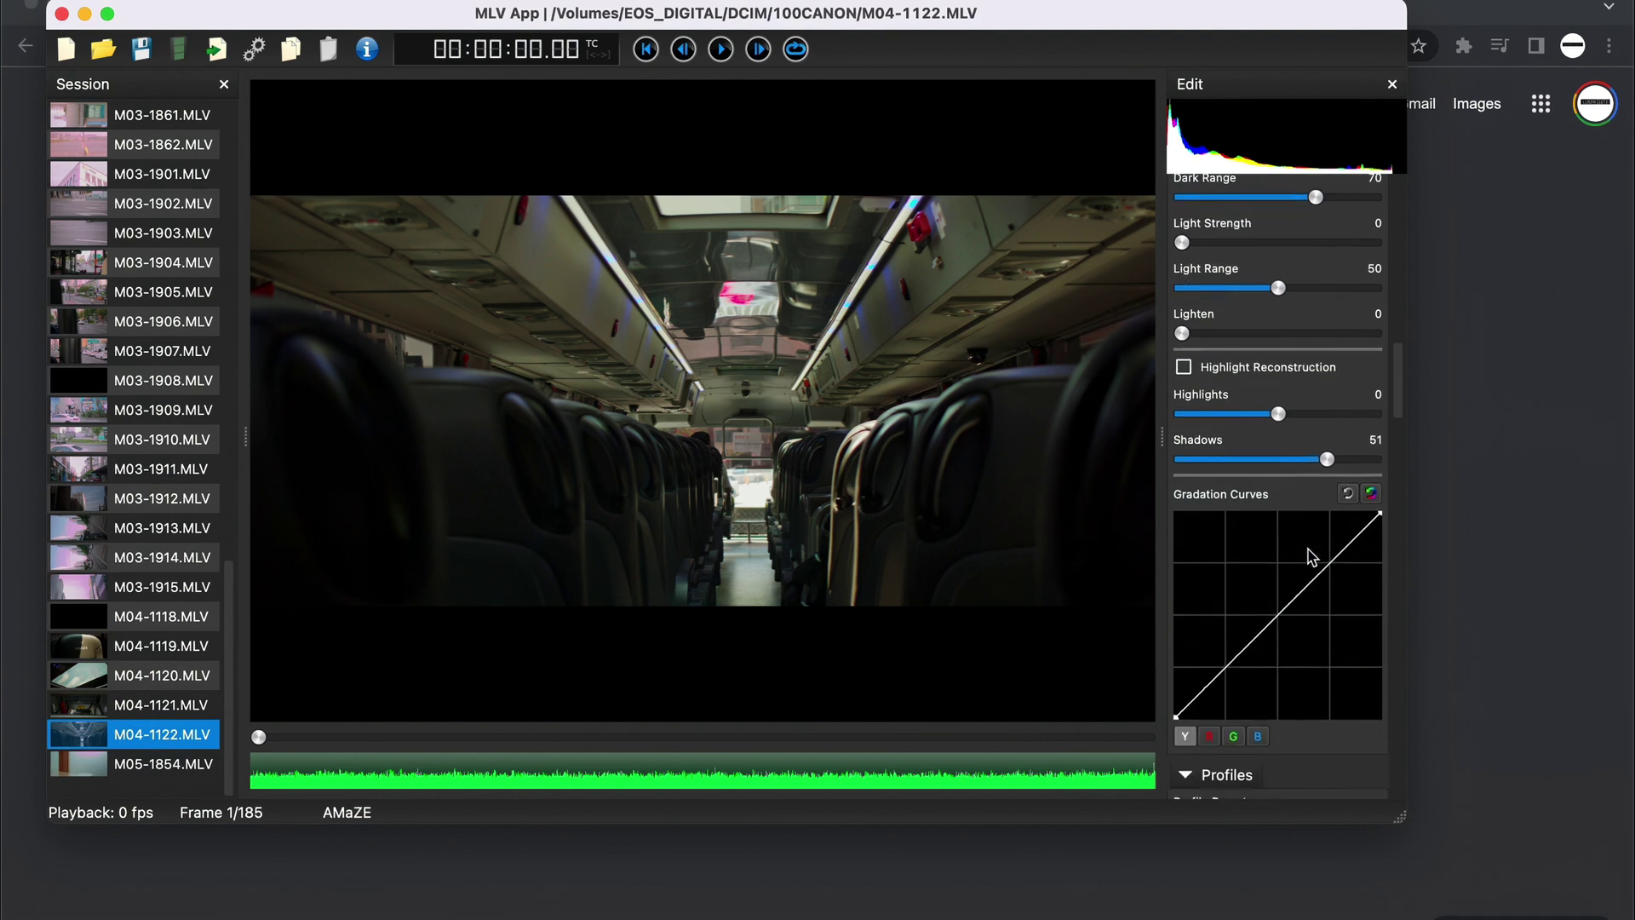
scroll(1312, 557, down, 4)
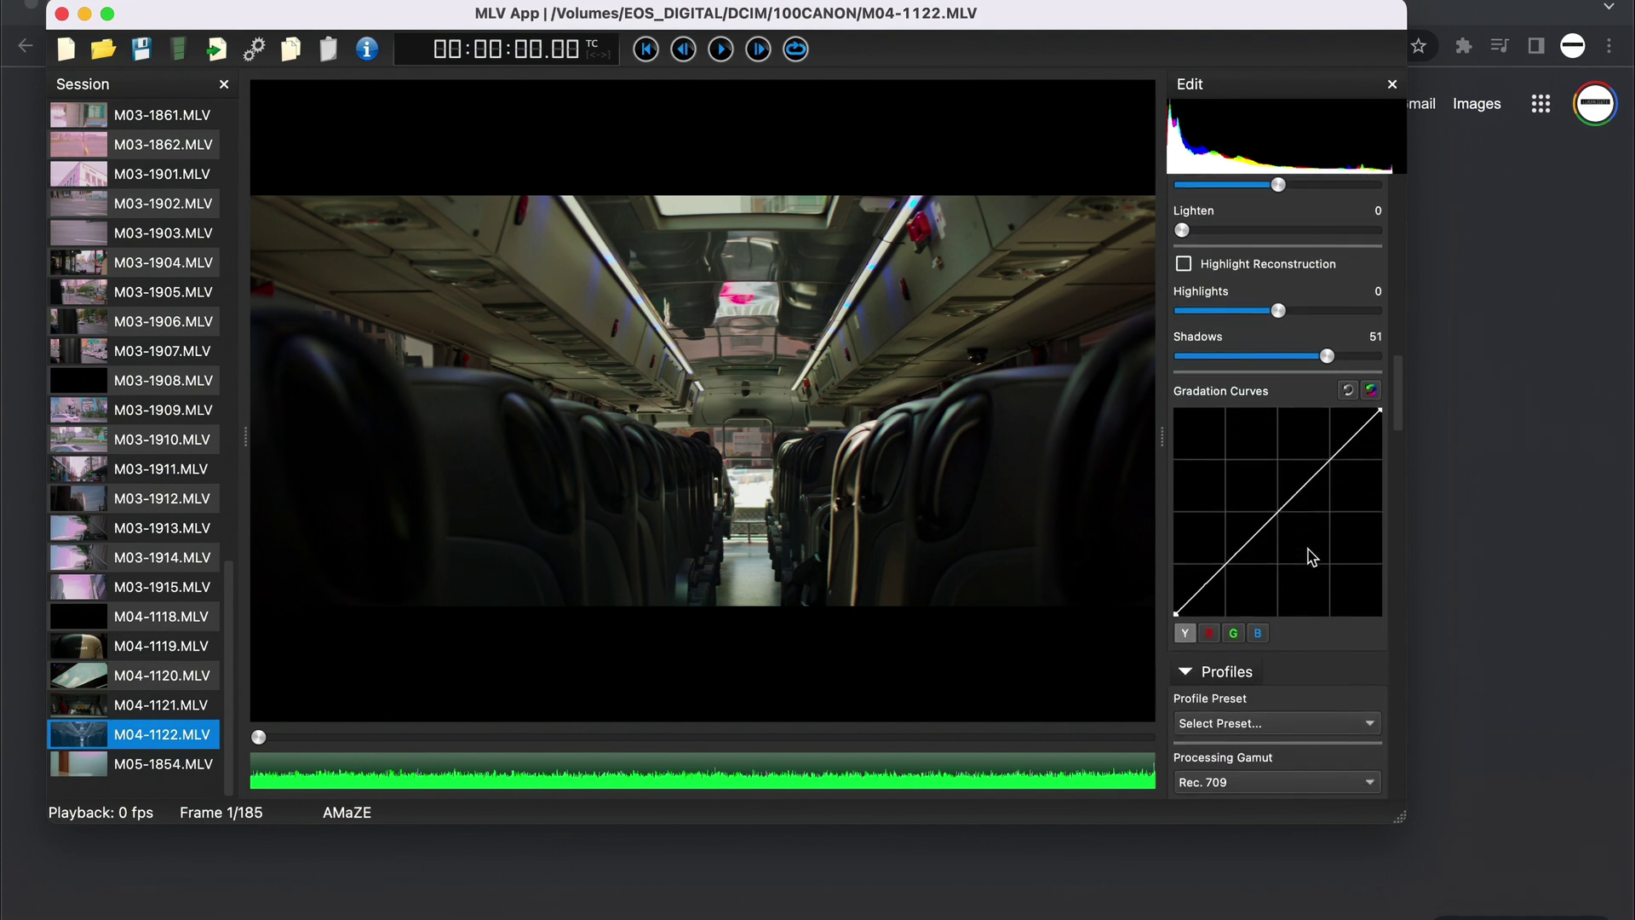
scroll(1312, 557, down, 5)
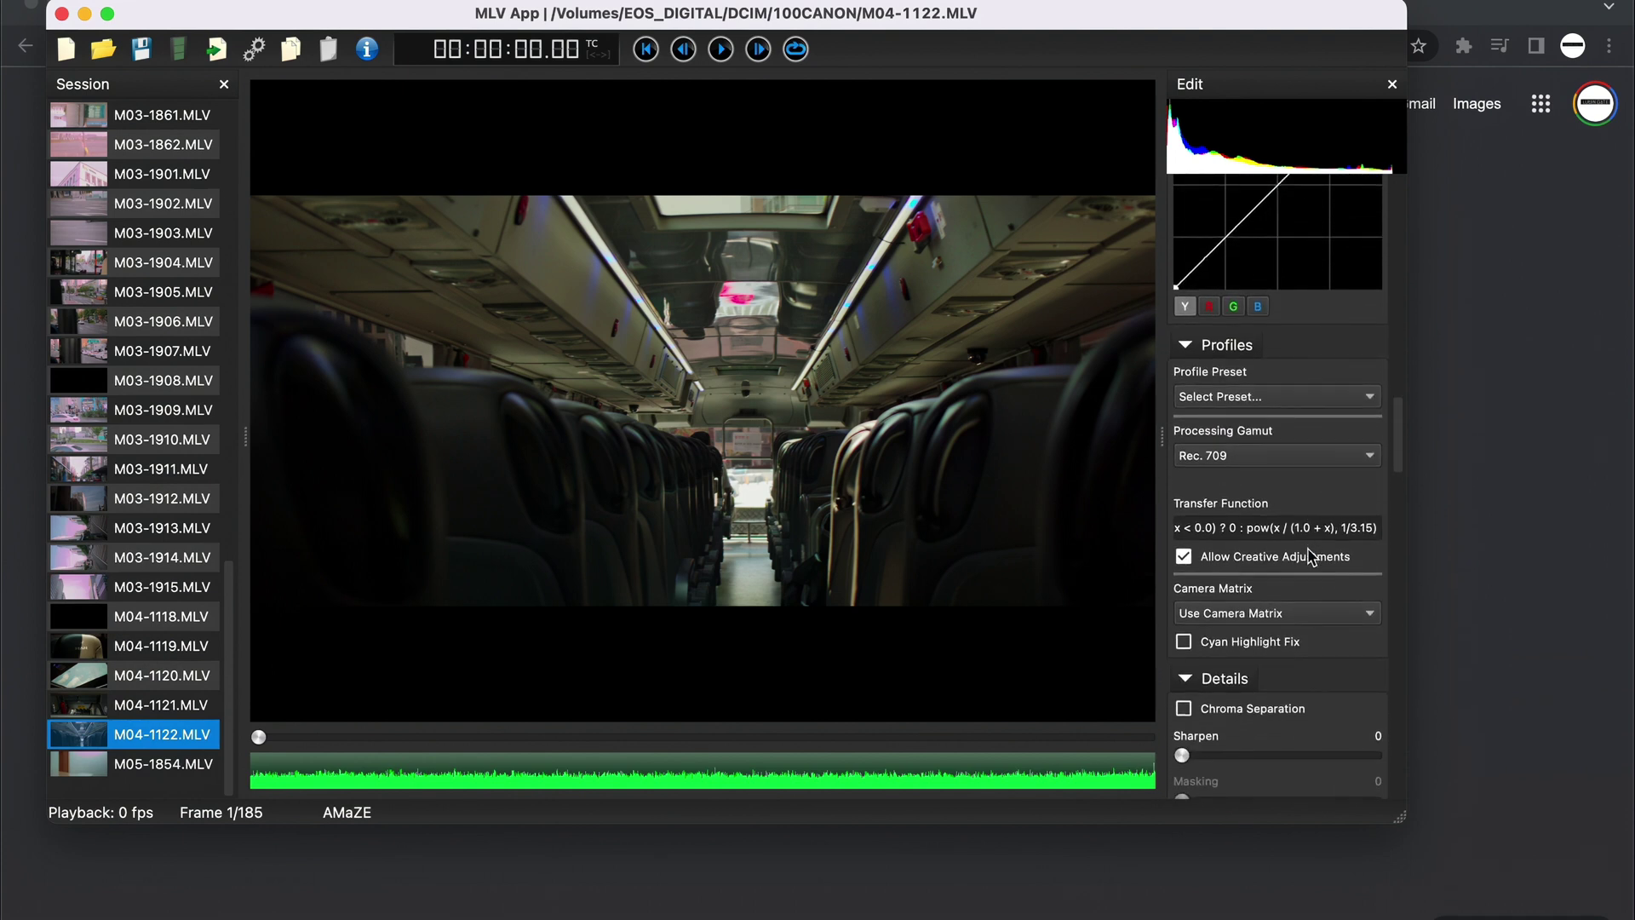
scroll(1311, 557, down, 1)
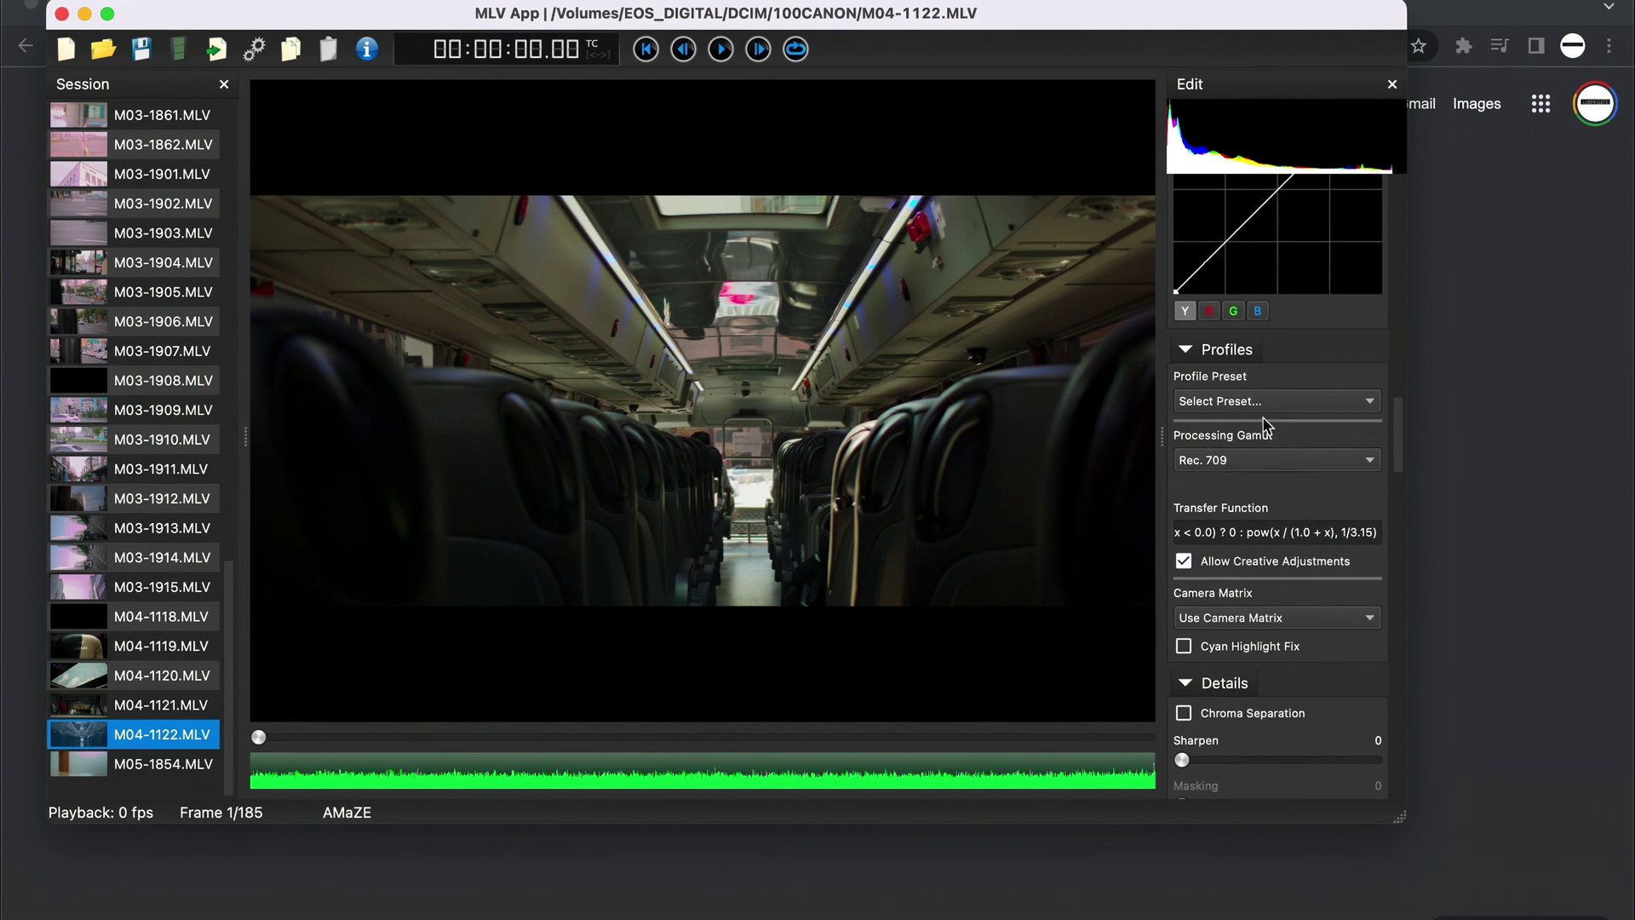
scroll(1270, 397, up, 15)
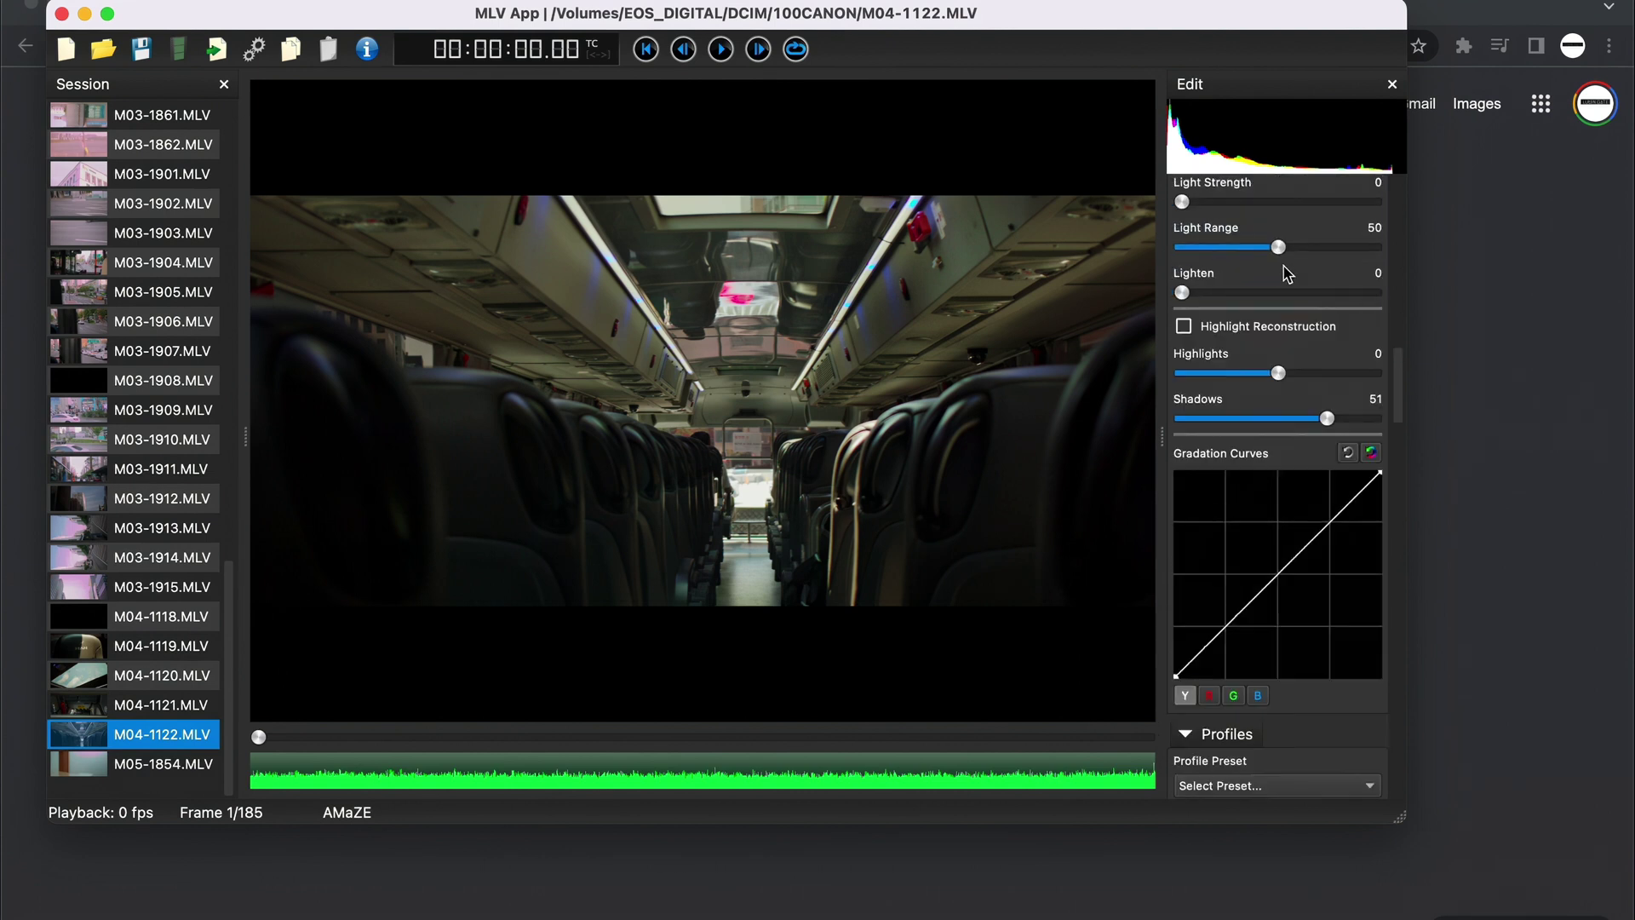
scroll(1284, 272, down, 3)
scroll(1284, 272, down, 12)
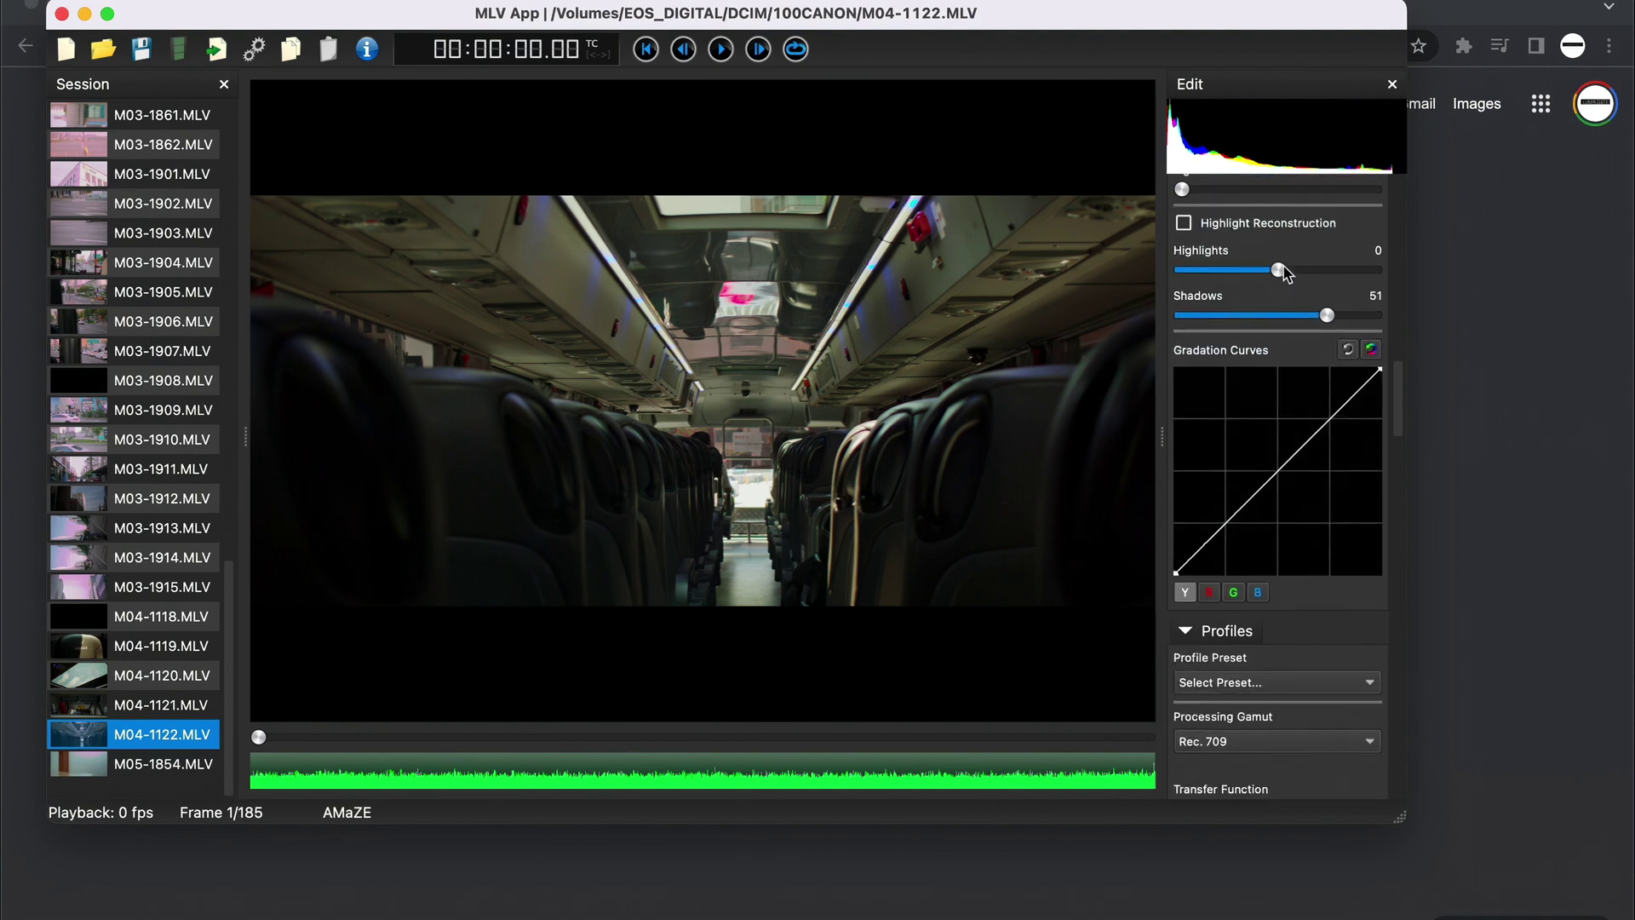
Step: Apply the Sony S-Log3 profile preset and review the resulting Edit panel settings
click(1261, 378)
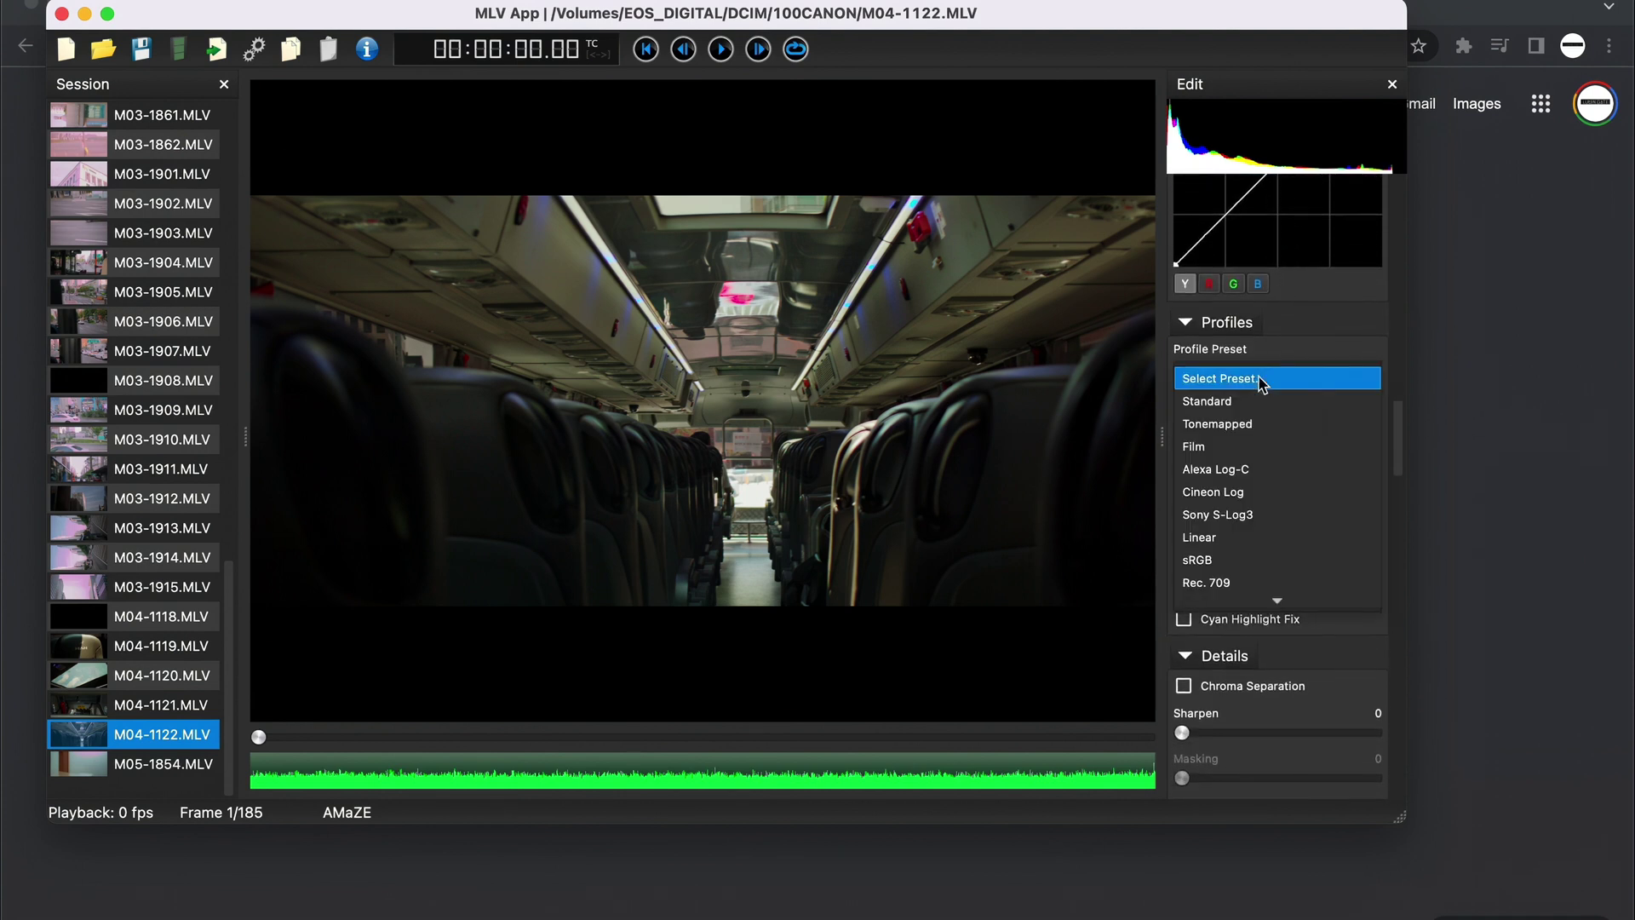
click(1269, 514)
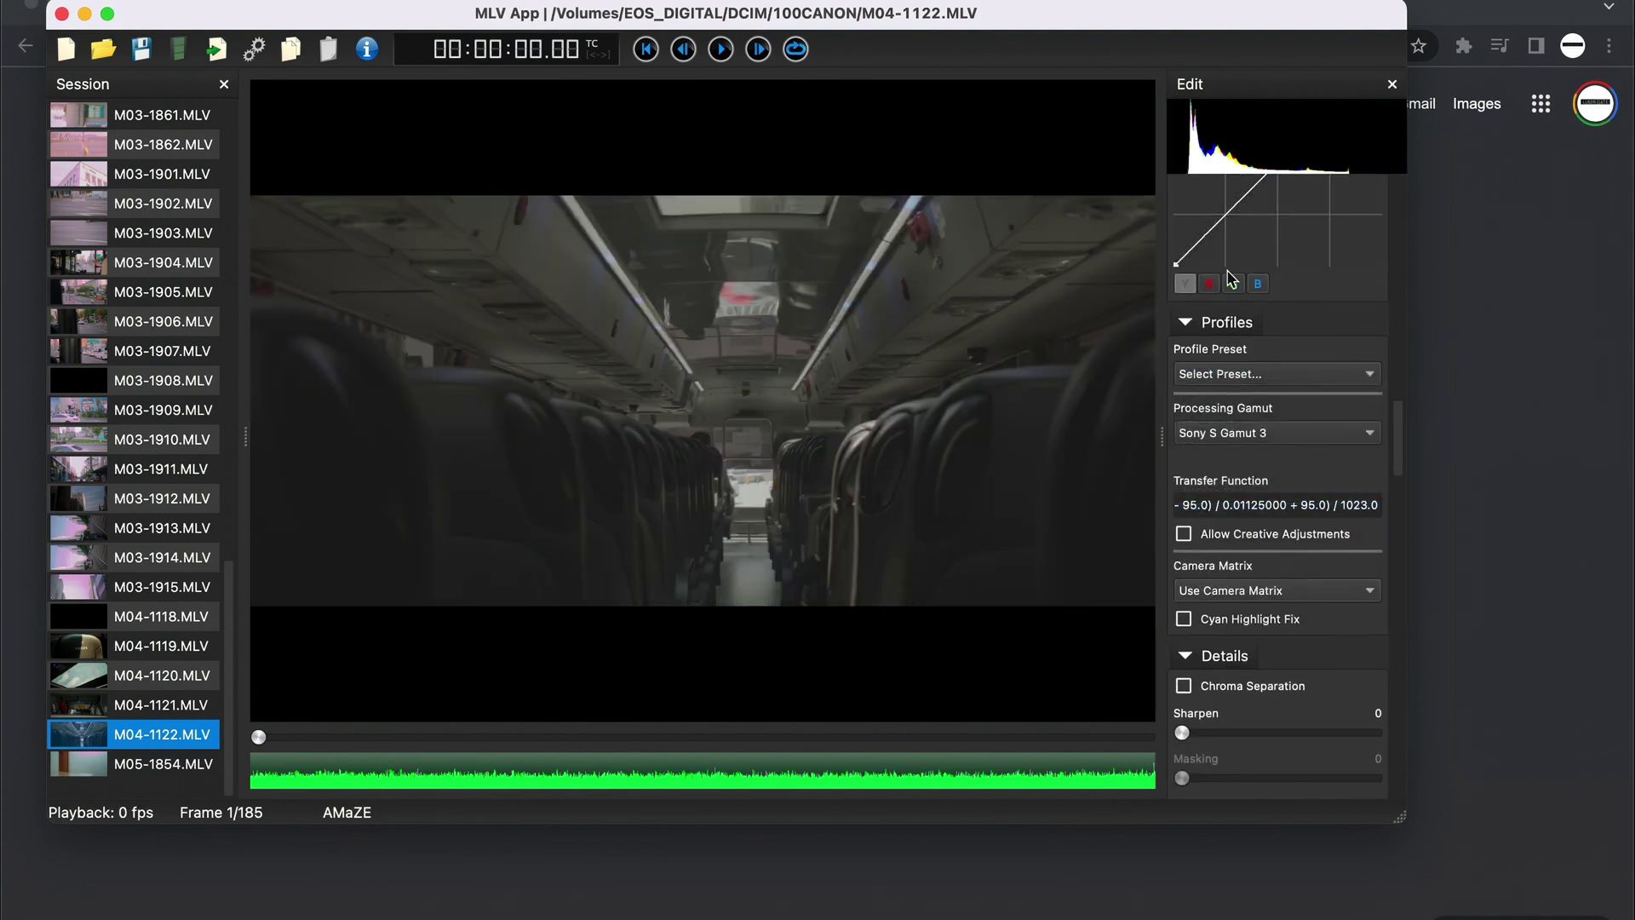
scroll(1288, 611, down, 8)
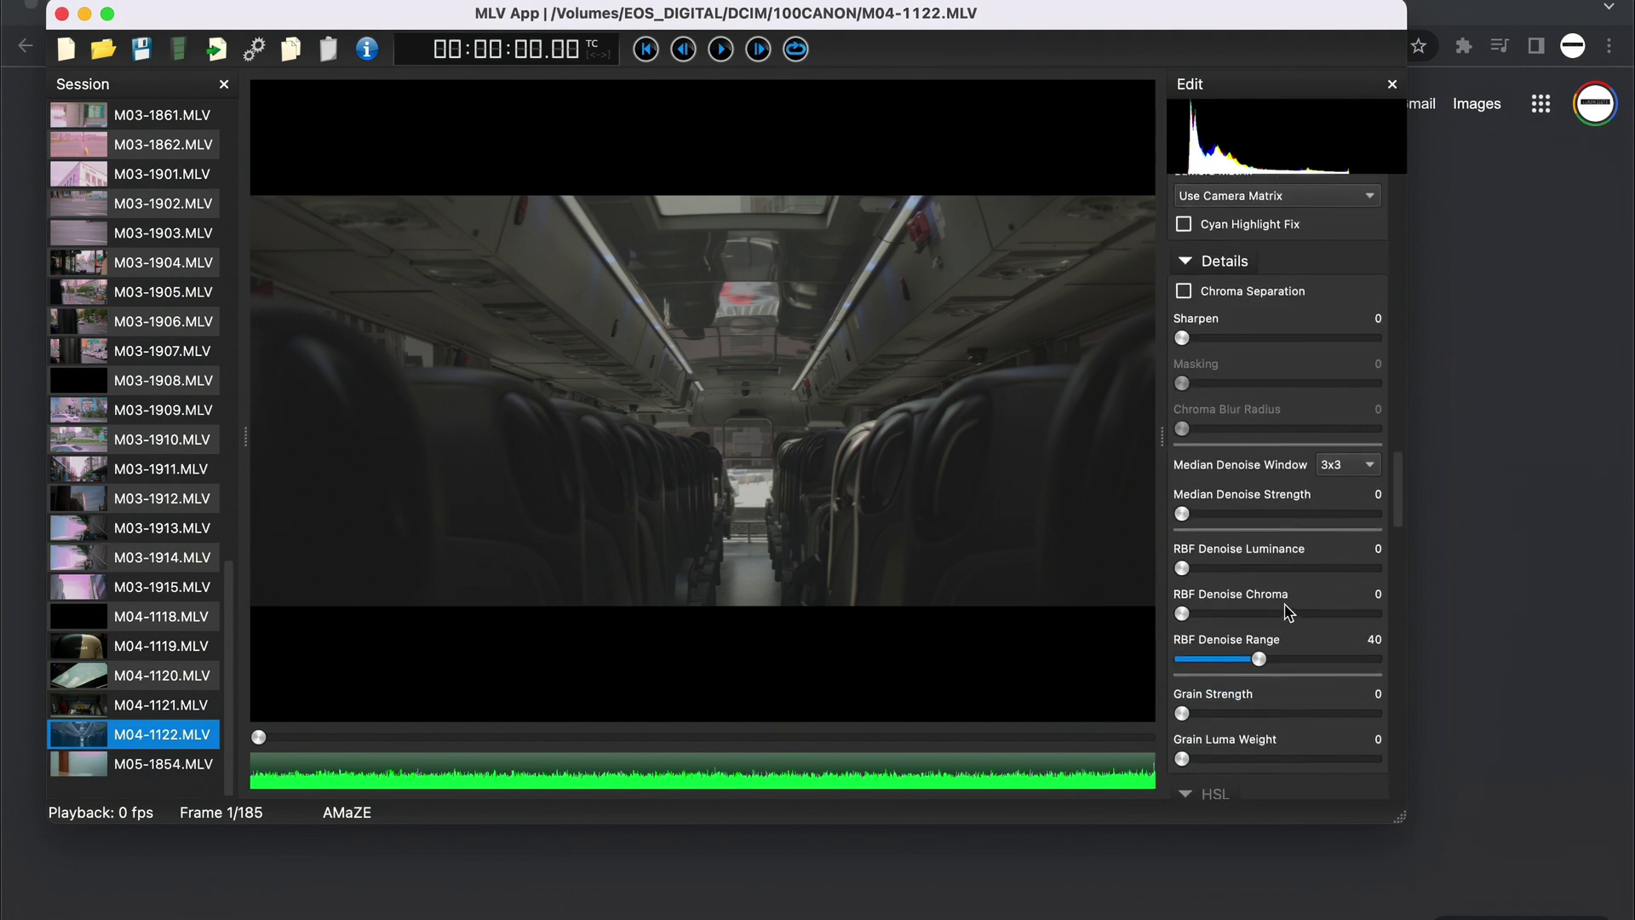
scroll(1260, 460, down, 1)
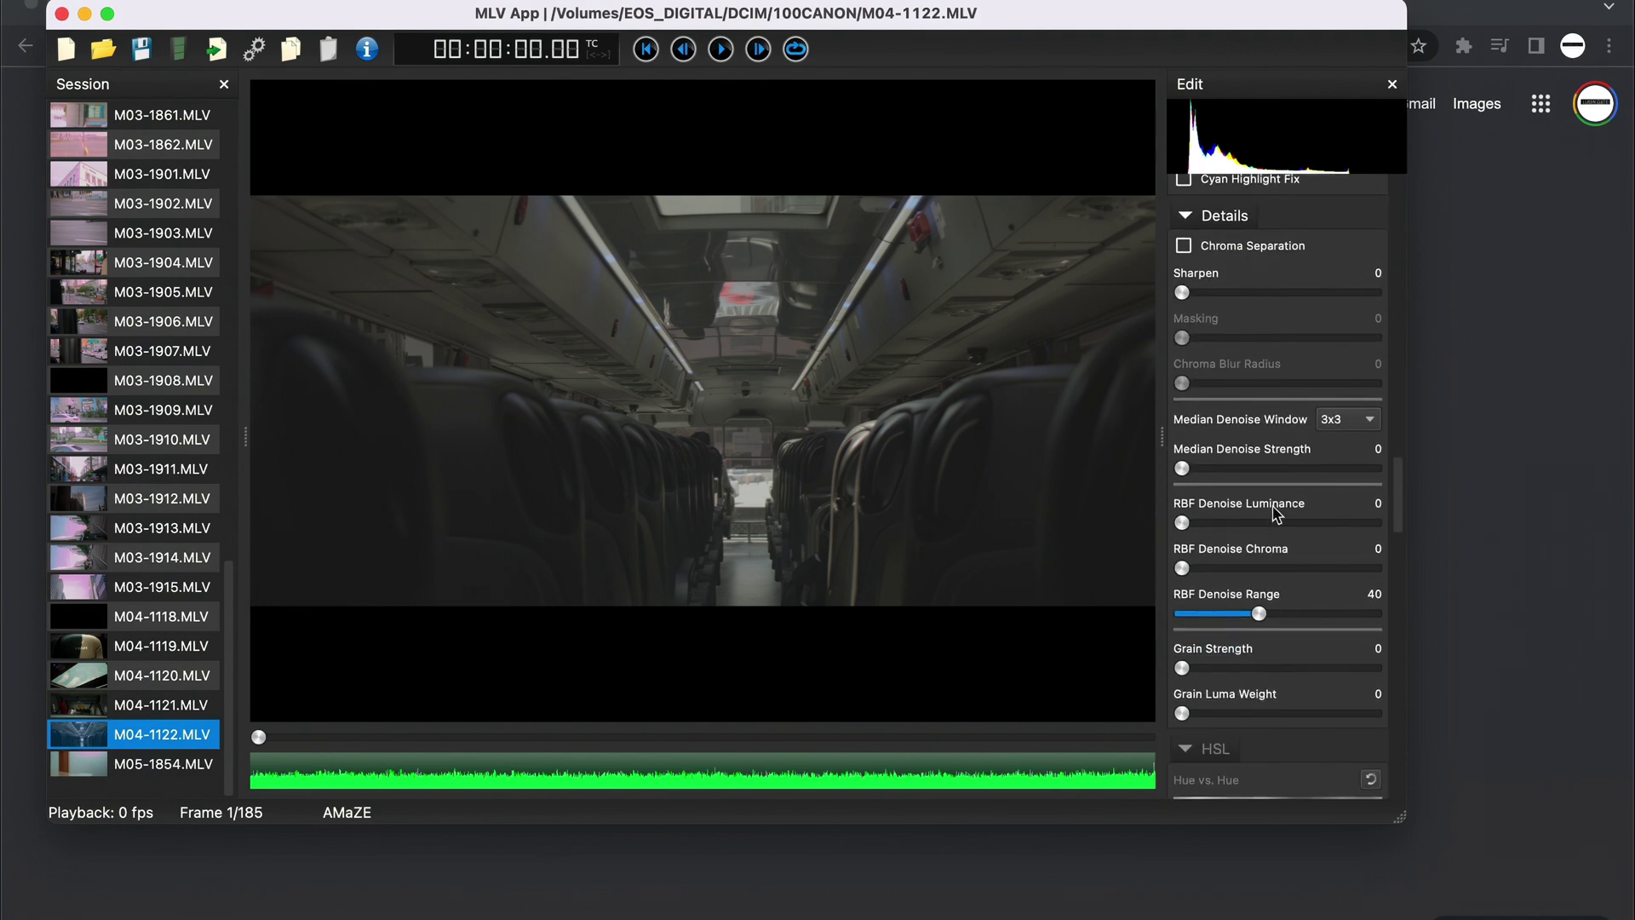
scroll(1275, 515, down, 3)
scroll(1276, 524, up, 5)
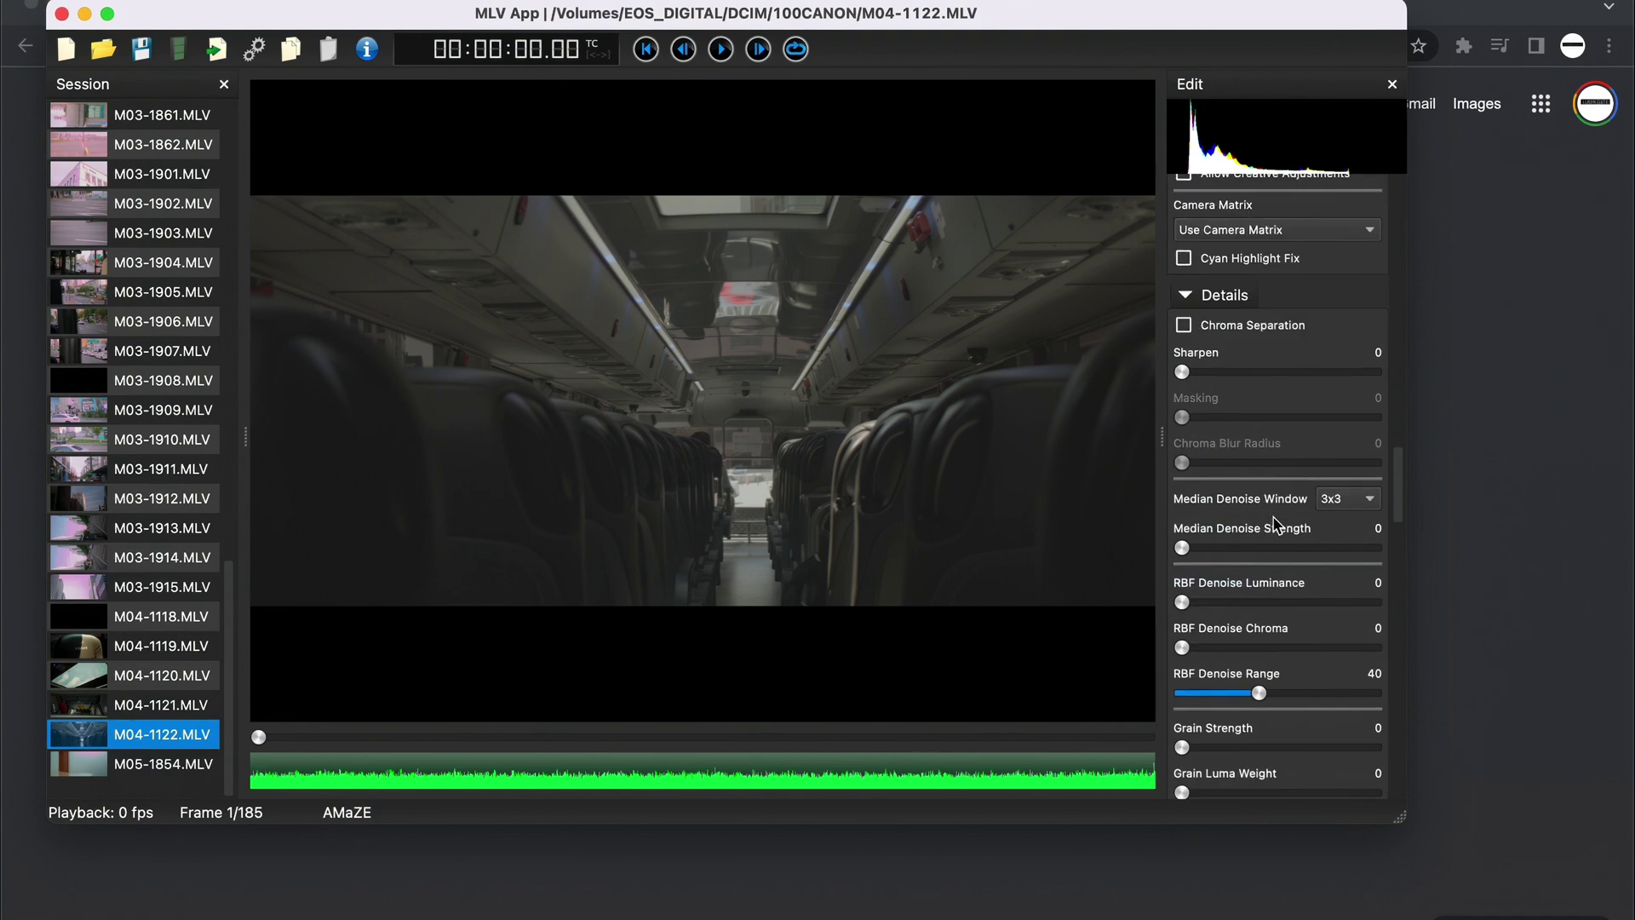
scroll(1275, 523, up, 10)
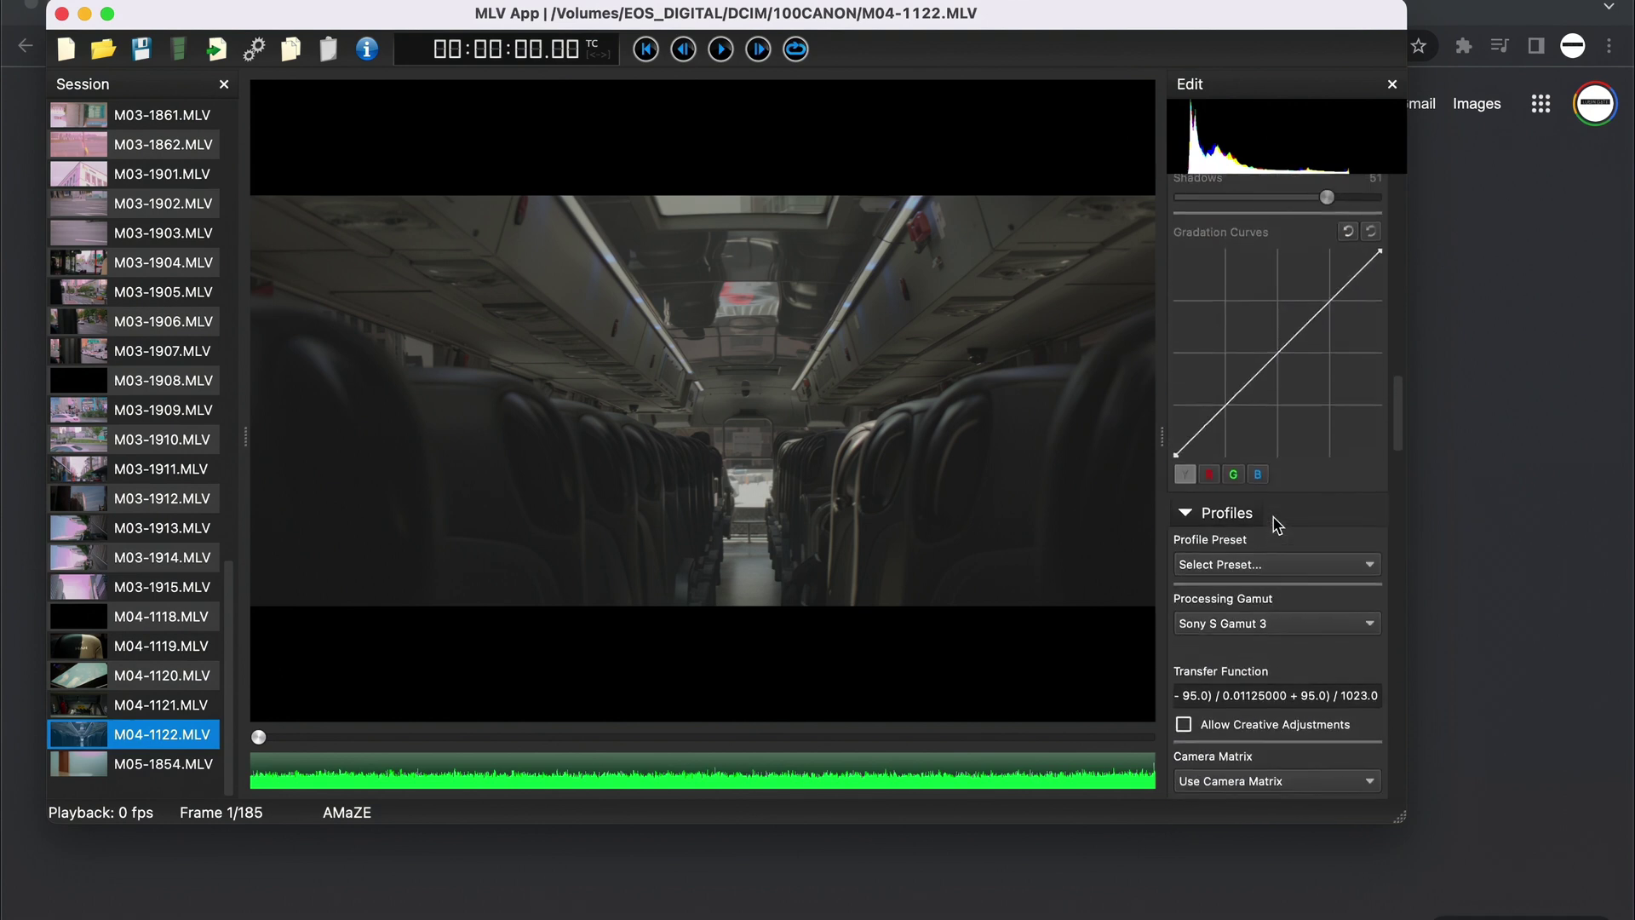
Step: Keep Apple ProRes 422 LT as the export codec and export the clip as M04-1122
click(264, 52)
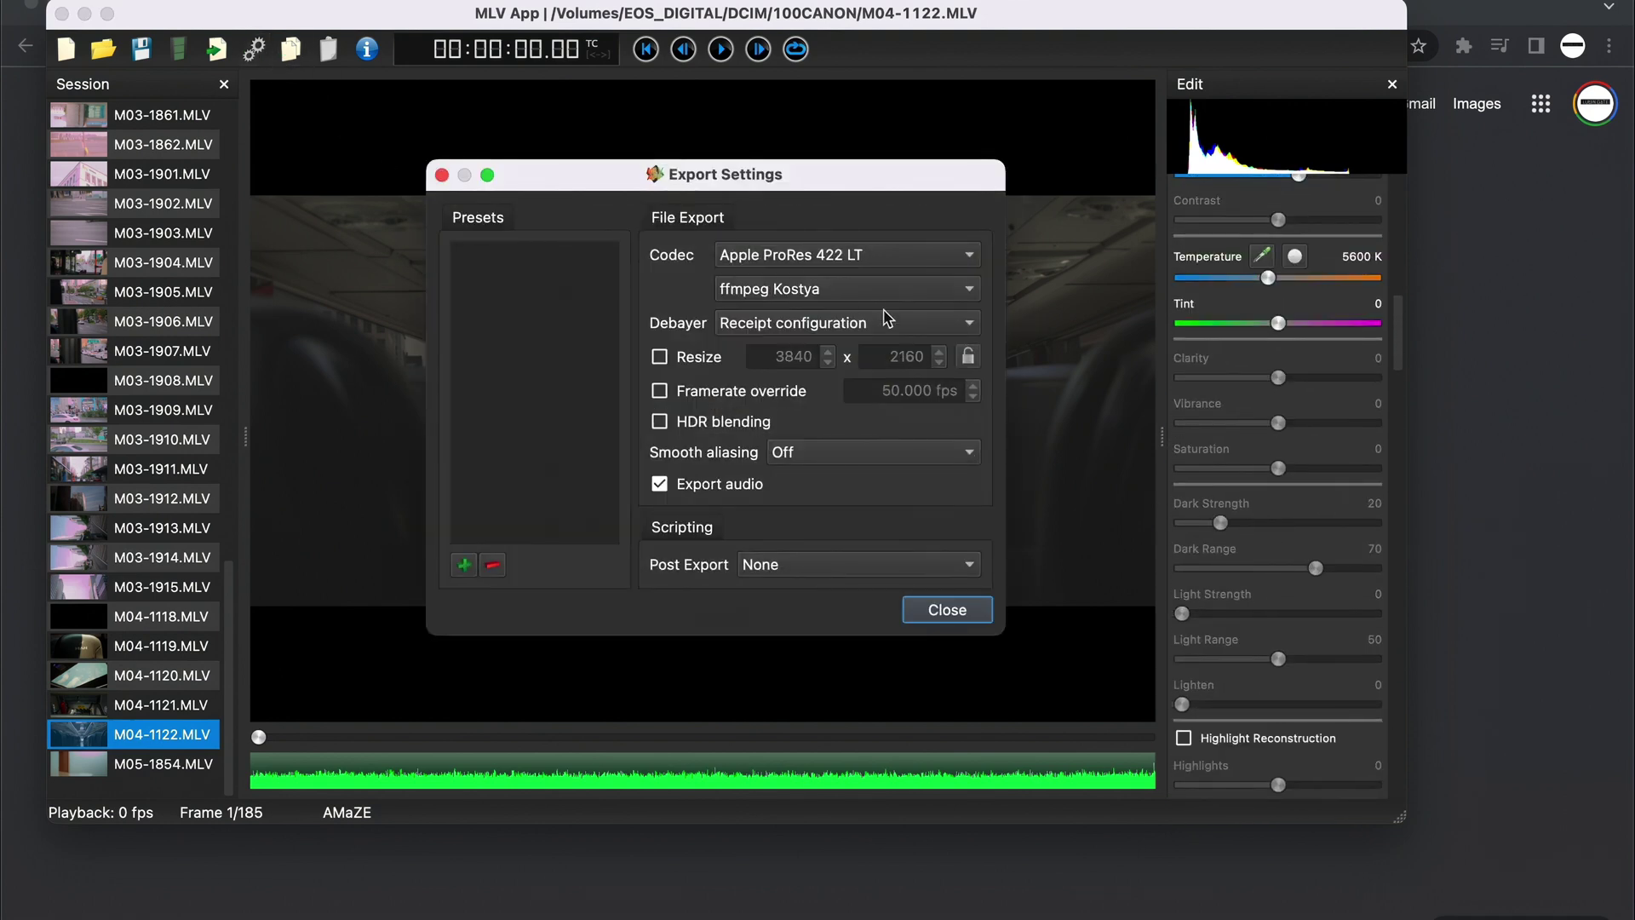
click(946, 610)
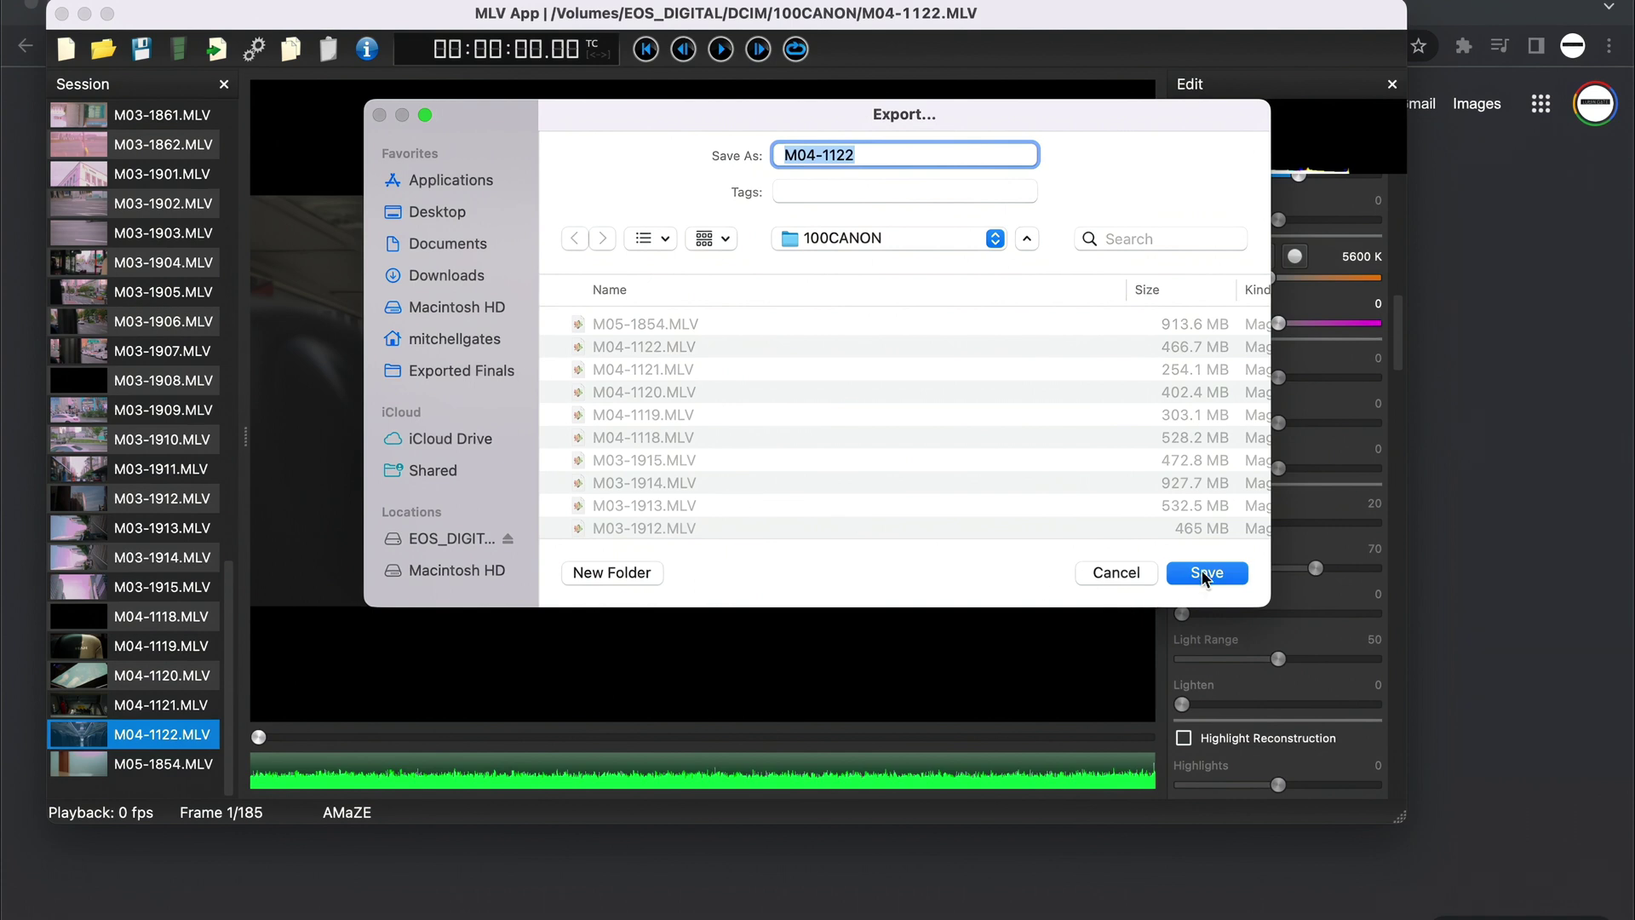
click(1206, 573)
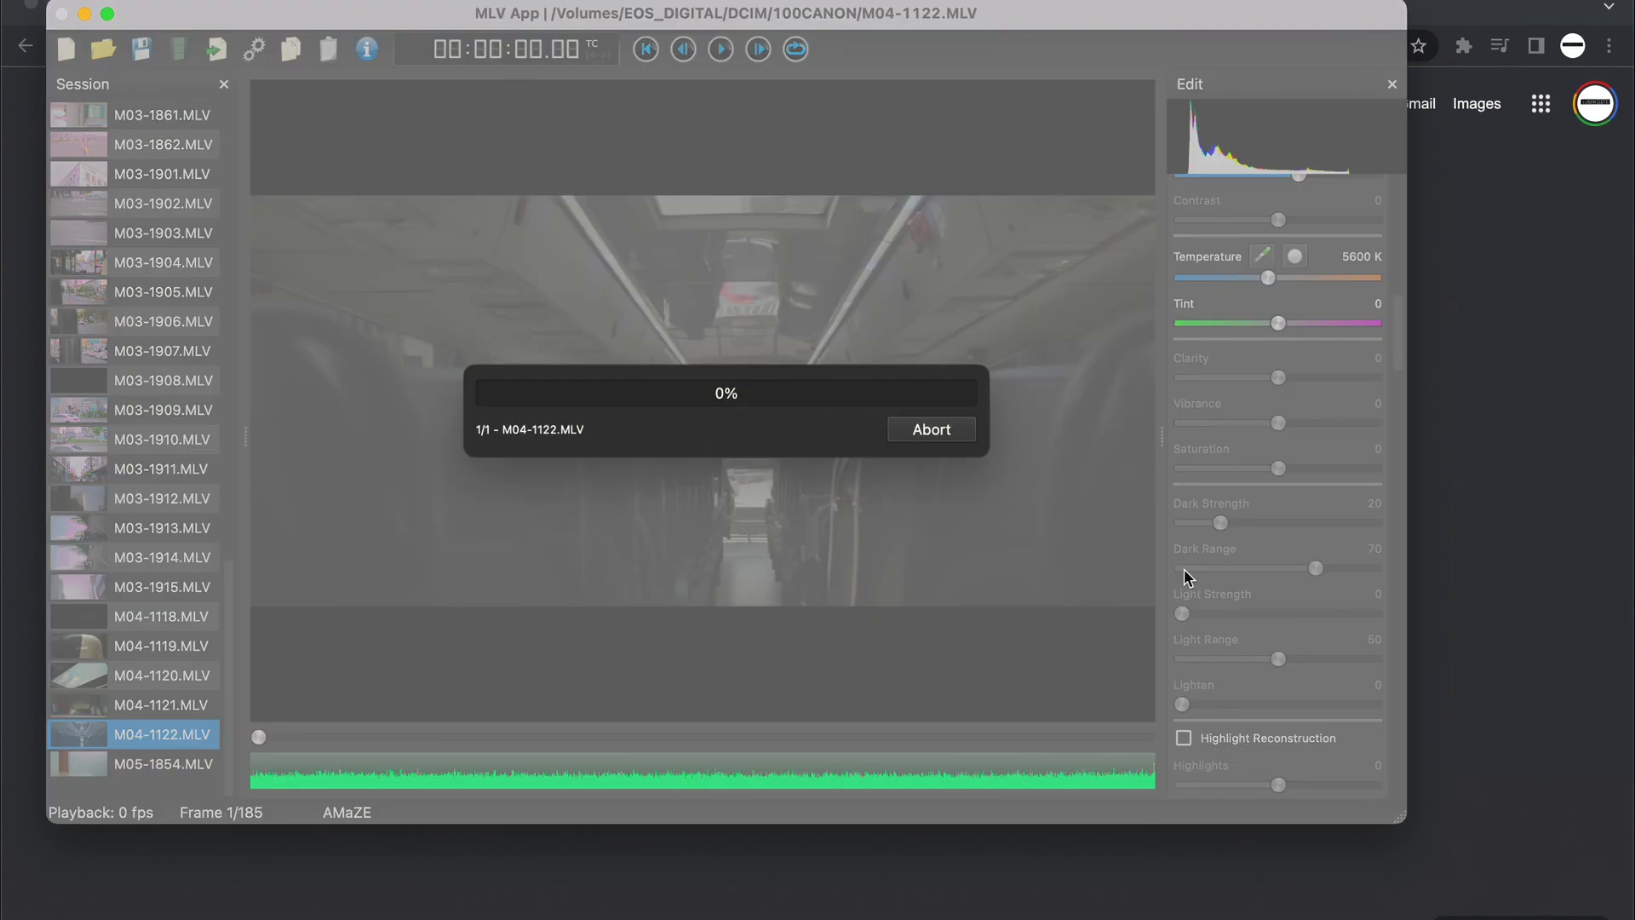